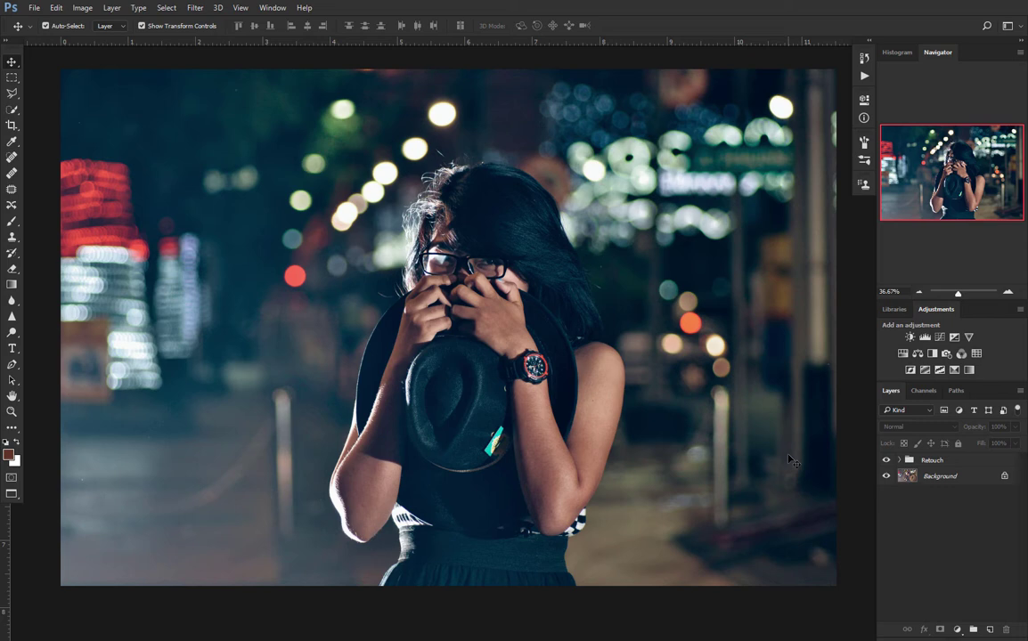
Compare the photo with and without the Retouch group, and delete that group.
left_click(886, 460)
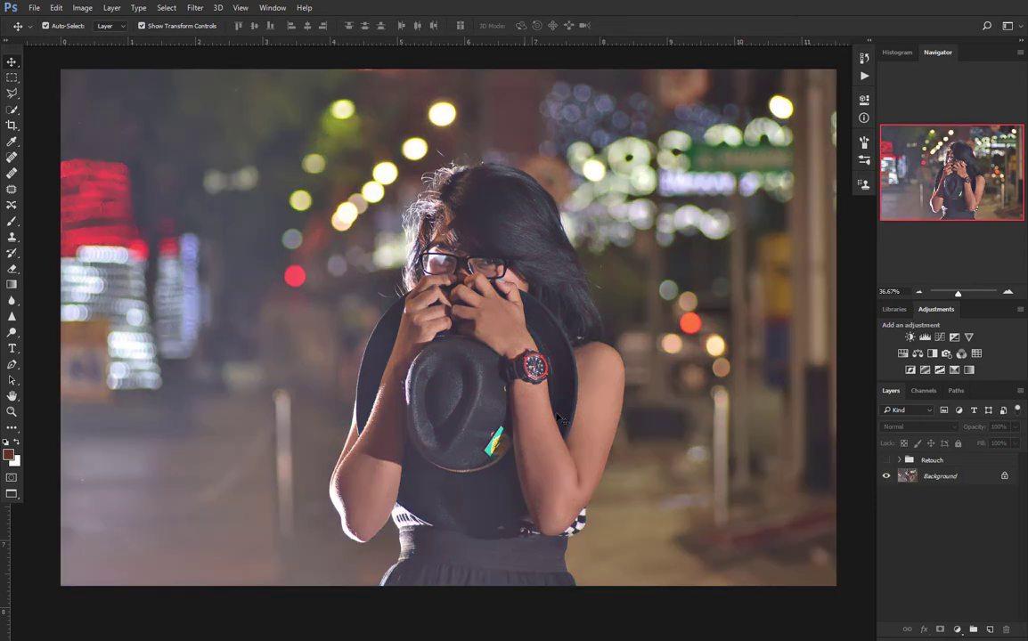
left_click(887, 461)
left_click(887, 461)
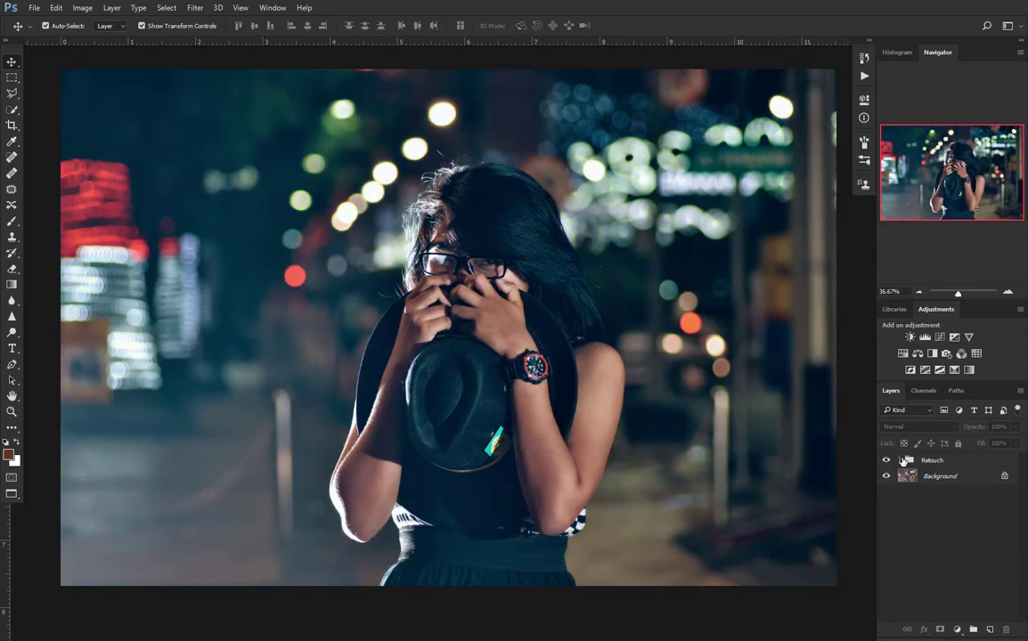
left_click(939, 465)
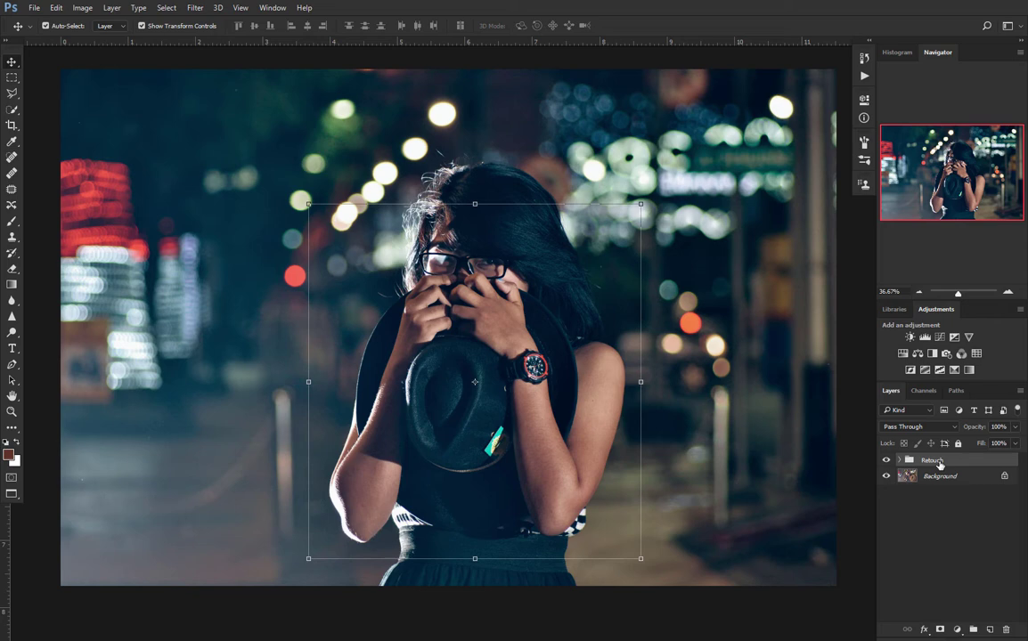
key("Delete")
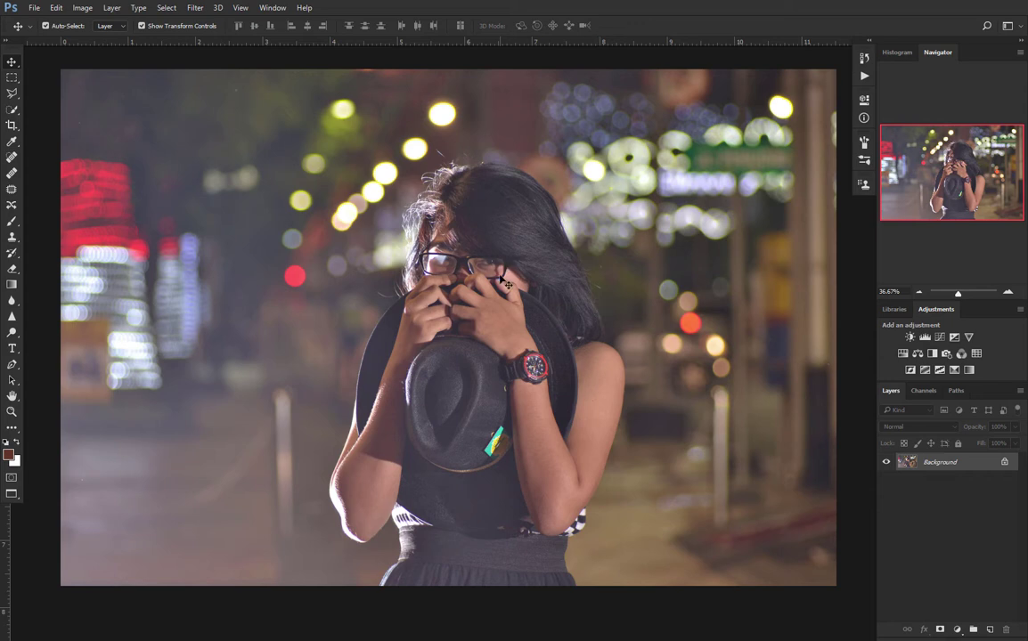
Add a Color Lookup adjustment layer and load the 3D LUT file Alvian LUT 2.cube into it.
left_click(958, 630)
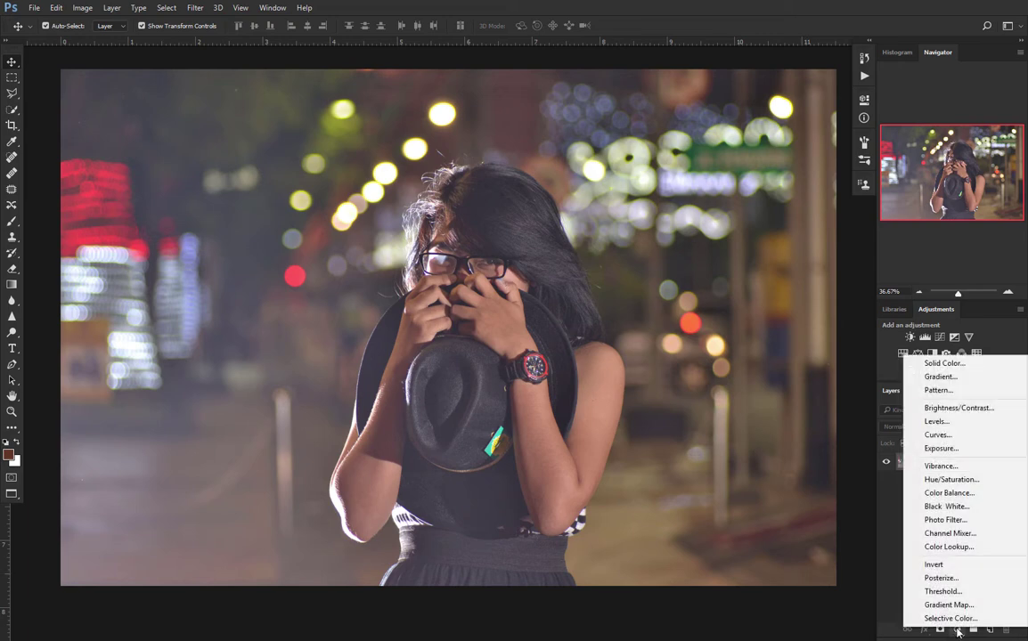
left_click(948, 547)
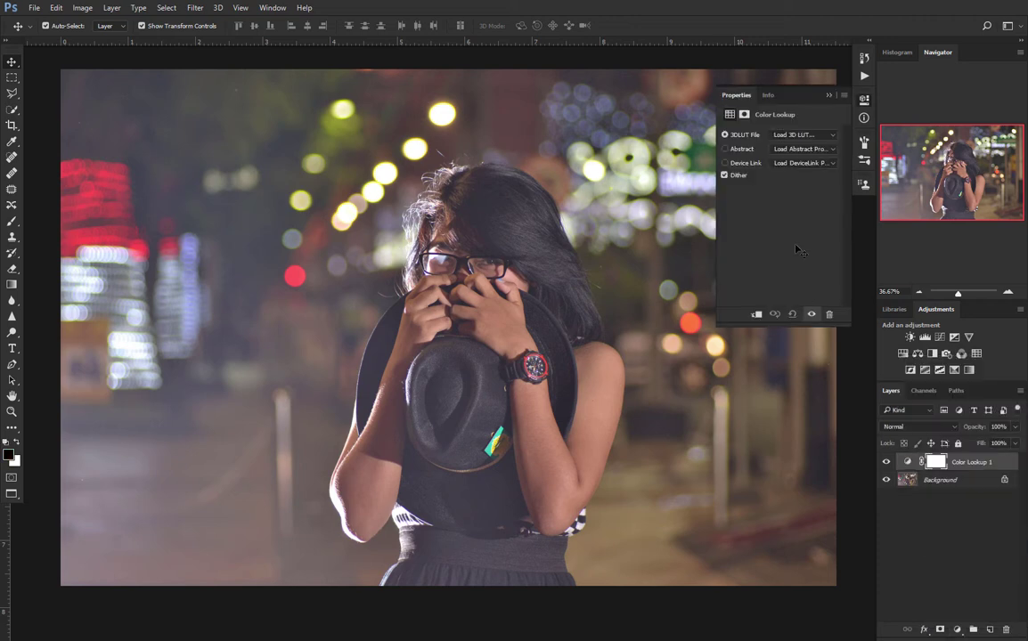
left_click(726, 135)
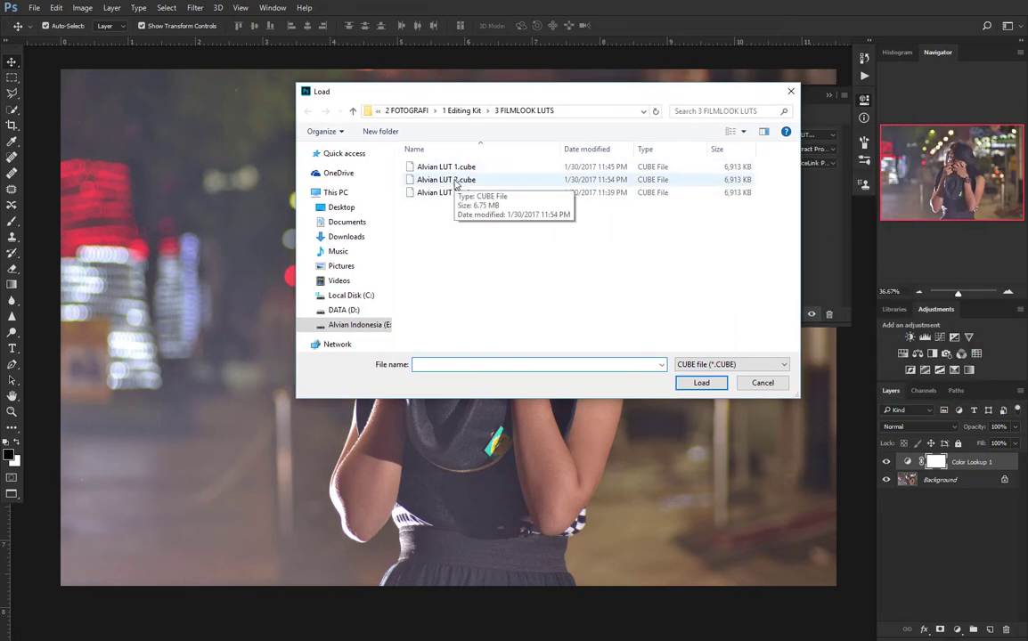
left_click(456, 182)
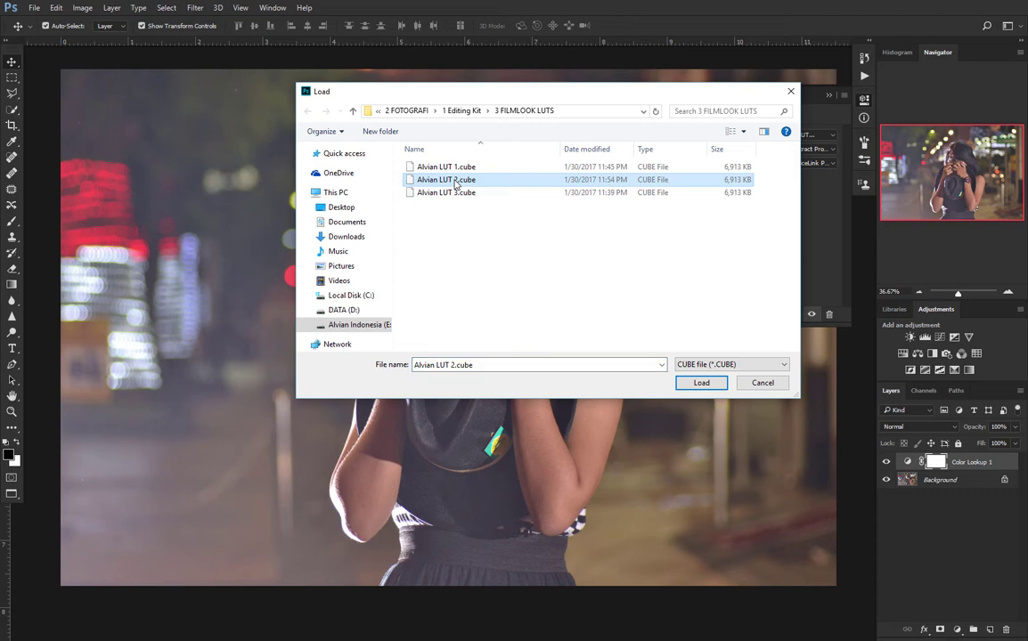
left_click(699, 384)
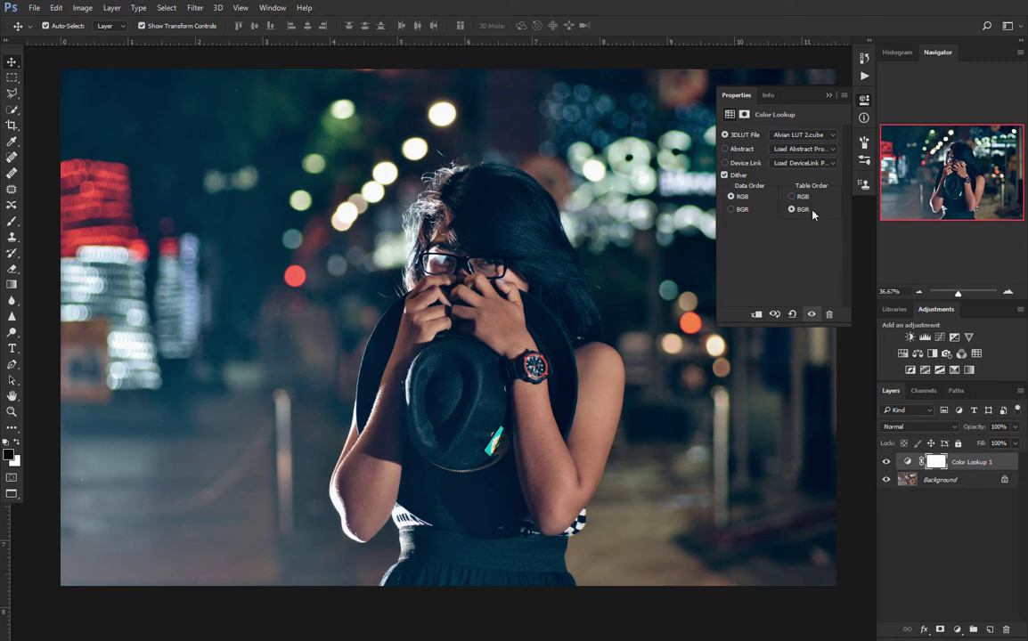
Collapse the adjustment's properties and compare the photo with and without the Color Lookup layer.
left_click(864, 100)
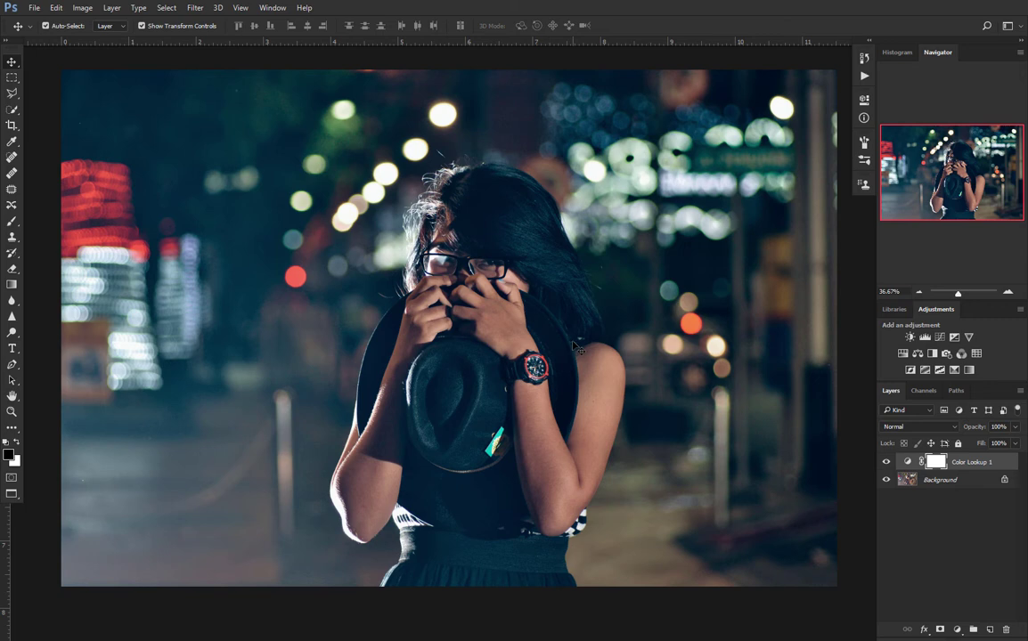
left_click(886, 462)
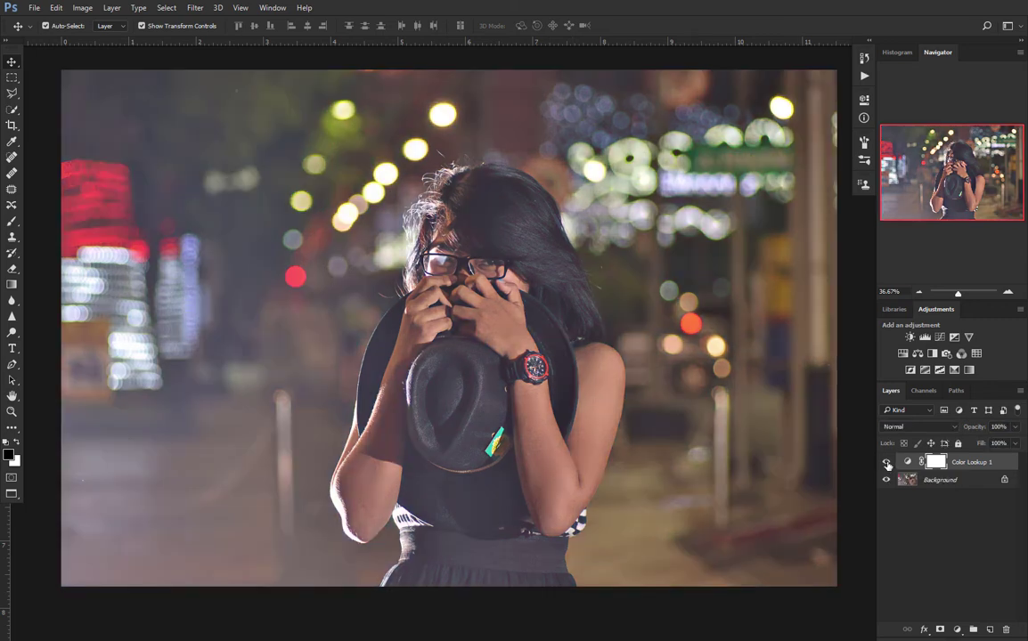
left_click(887, 462)
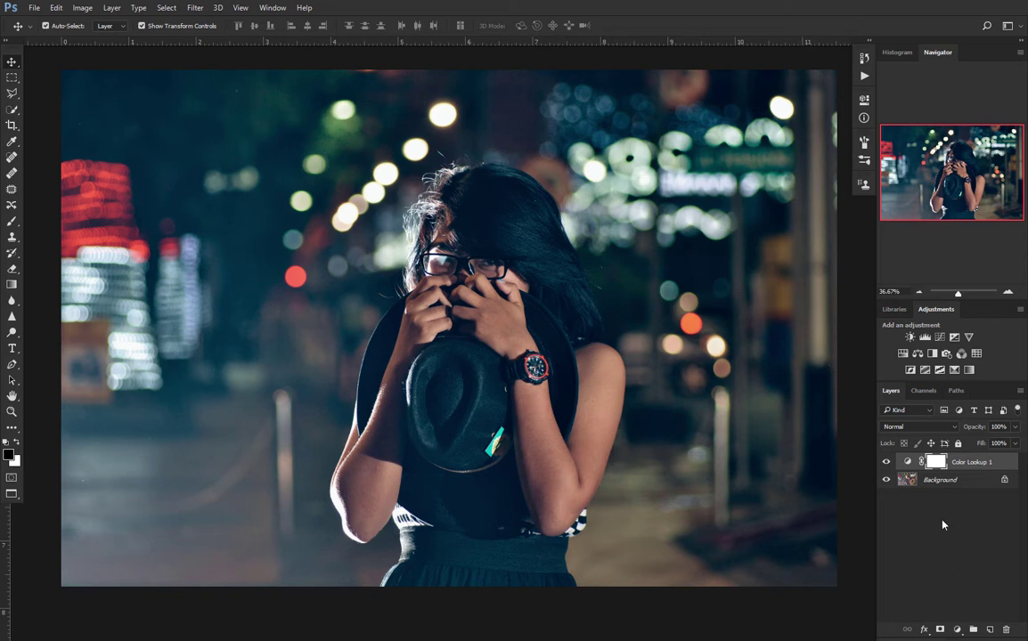
Add a new empty layer above the Color Lookup layer and name it Highlight.
left_click(988, 630)
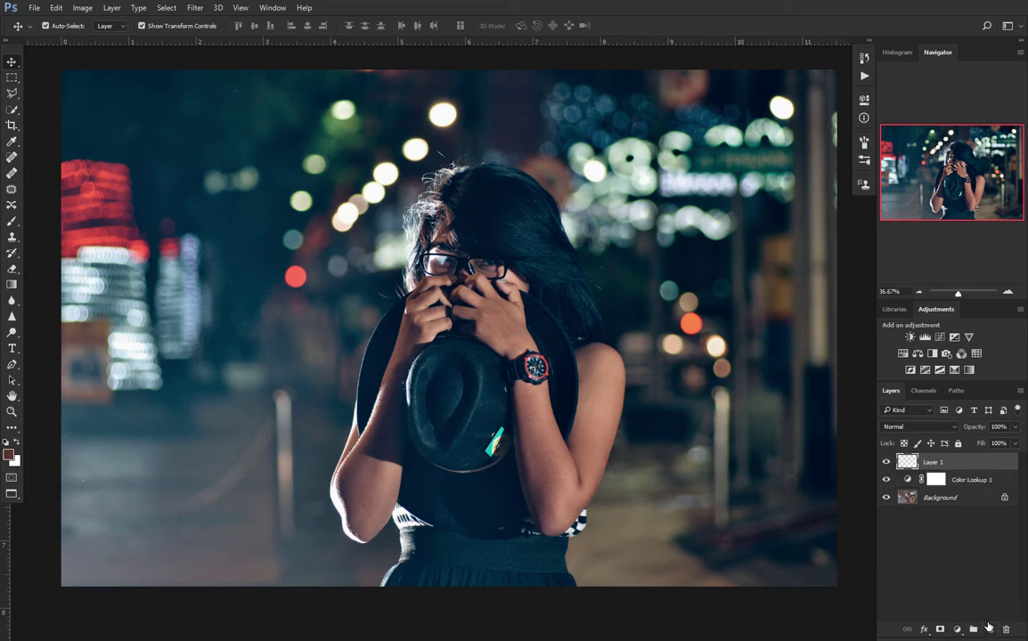
double_click(933, 462)
type("High")
type(" s")
key("BackSpace")
key("BackSpace")
type("light")
key("Return")
Paint white with the Brush over the woman's face, hands, arms and shoulder on the Highlight layer.
left_click(11, 223)
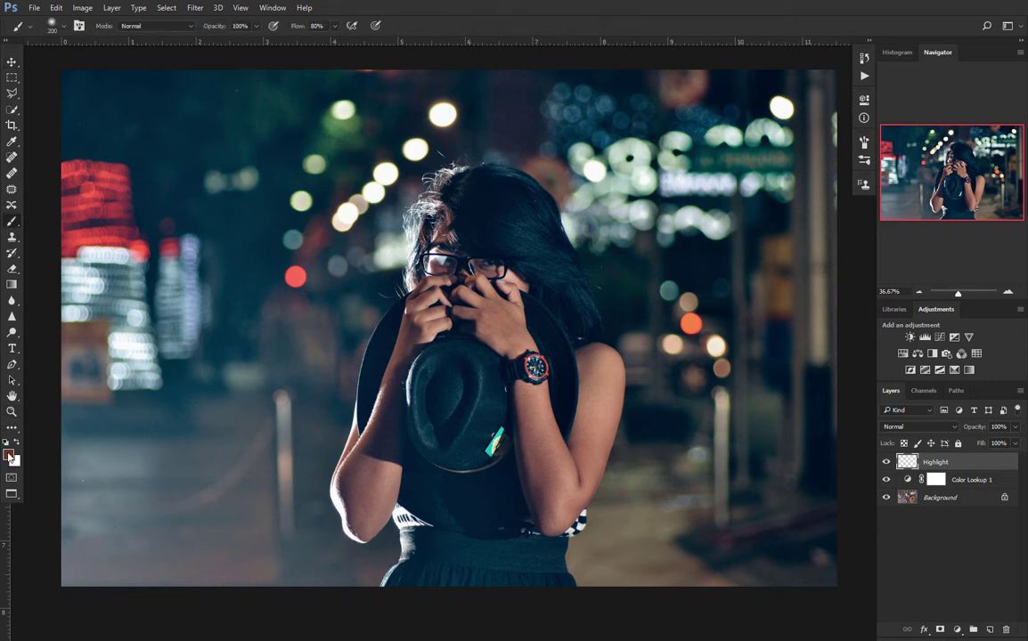
key("x")
mouse_move(524, 394)
left_mouse_down()
mouse_move(546, 518)
mouse_move(563, 510)
mouse_move(558, 466)
mouse_move(535, 338)
mouse_move(524, 334)
mouse_move(535, 437)
mouse_move(609, 393)
mouse_move(535, 319)
mouse_move(478, 328)
mouse_move(450, 269)
mouse_move(472, 263)
mouse_move(419, 239)
mouse_move(443, 237)
mouse_move(405, 262)
mouse_move(423, 317)
mouse_move(381, 303)
mouse_move(365, 348)
mouse_move(385, 427)
mouse_move(379, 383)
mouse_move(399, 395)
mouse_move(370, 526)
mouse_move(350, 505)
mouse_move(363, 436)
mouse_move(355, 457)
mouse_move(322, 411)
left_mouse_up()
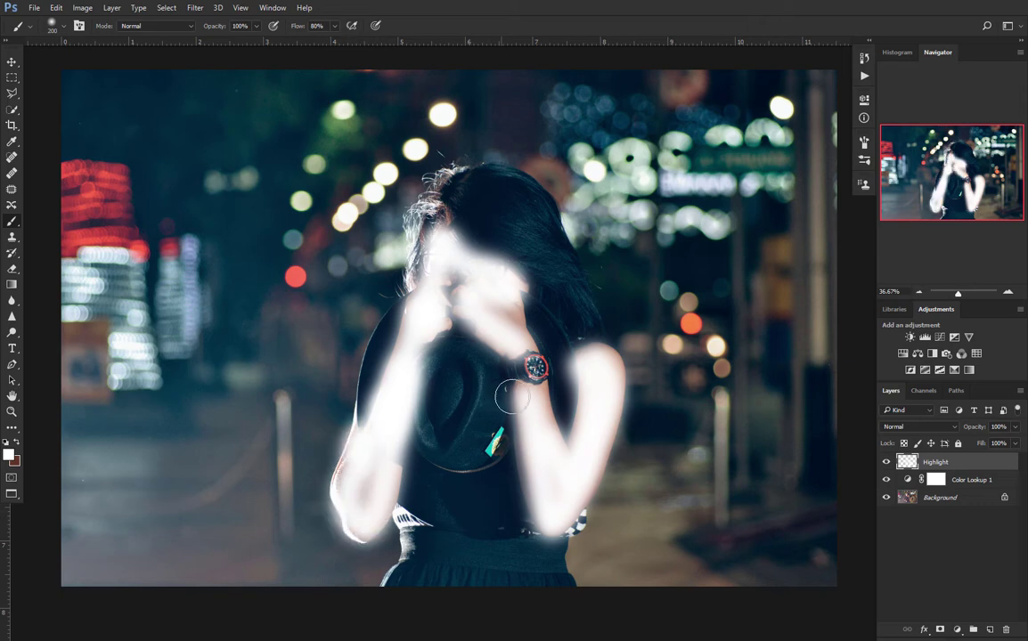
right_click(970, 464)
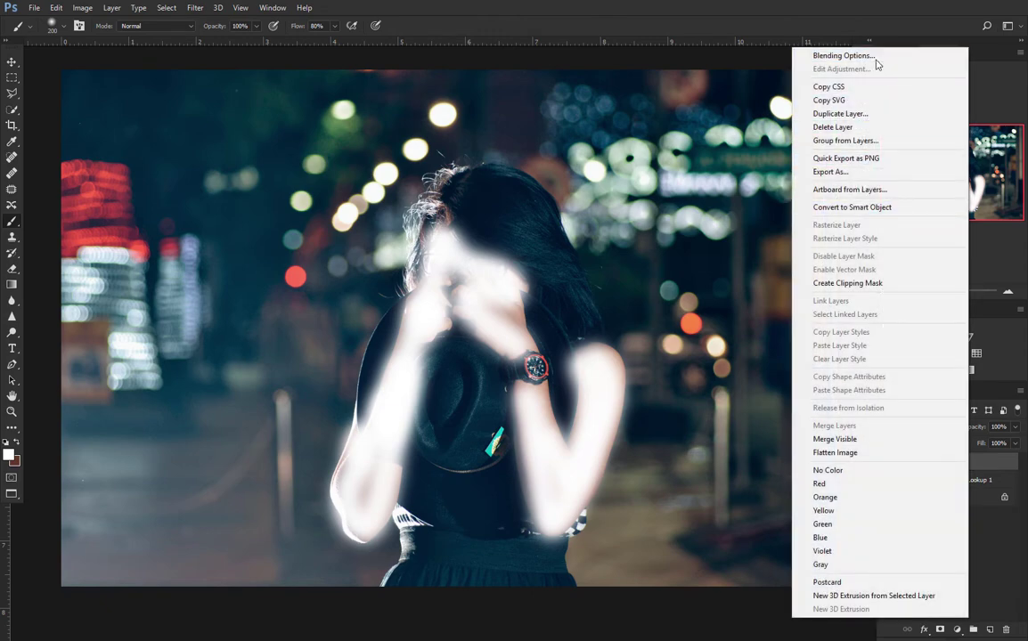
left_click(843, 55)
left_click(980, 92)
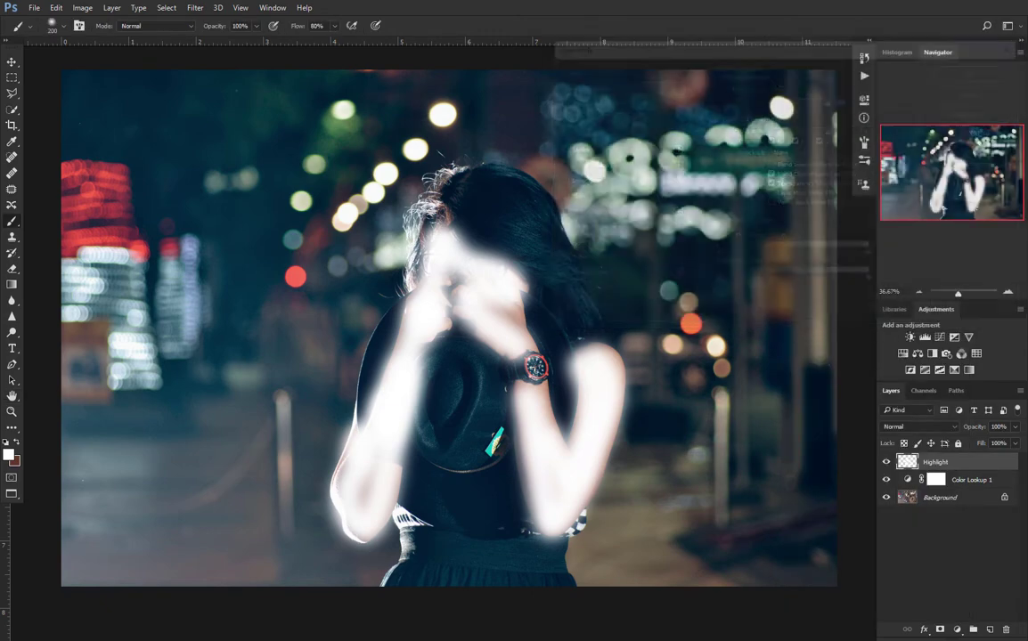
In the Highlight layer's blending options, split the Underlying Layer shadow threshold of Blend If Gray to 130 / 211.
double_click(1005, 466)
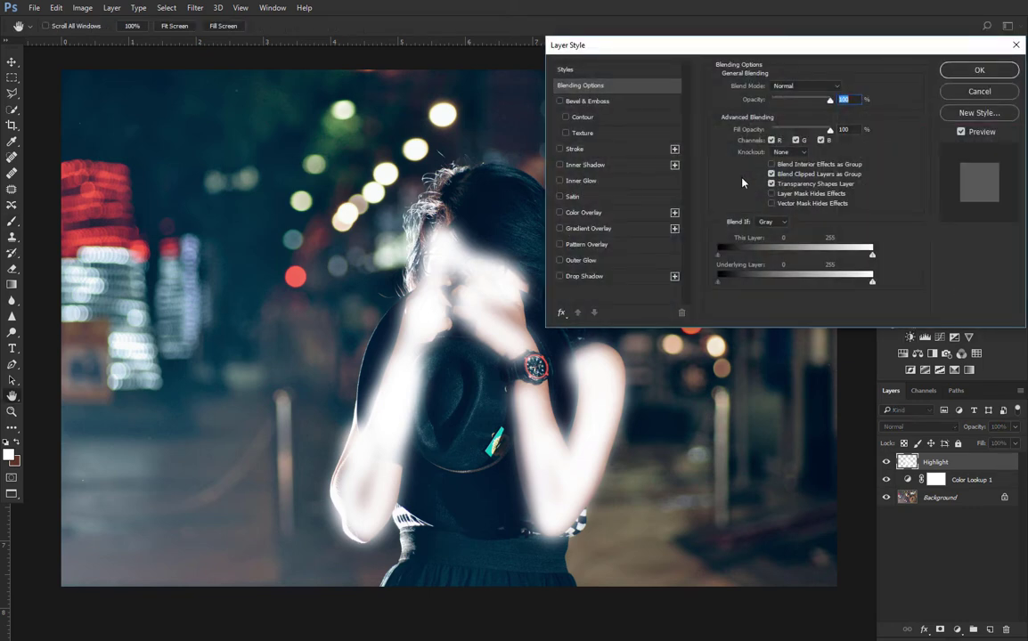
left_click_drag(786, 50, 795, 75)
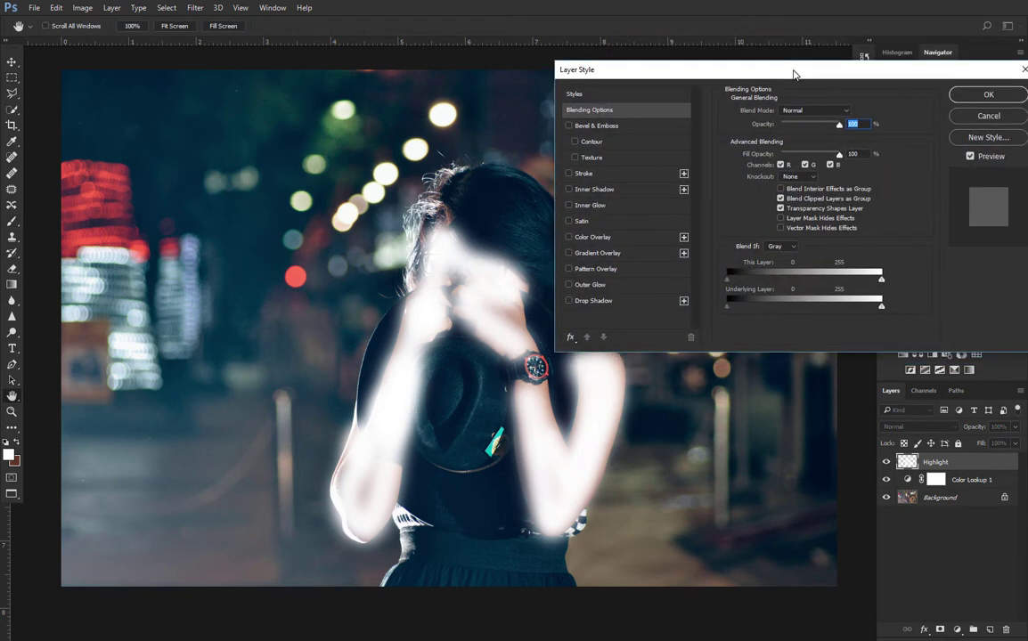
left_click(785, 249)
left_click(774, 257)
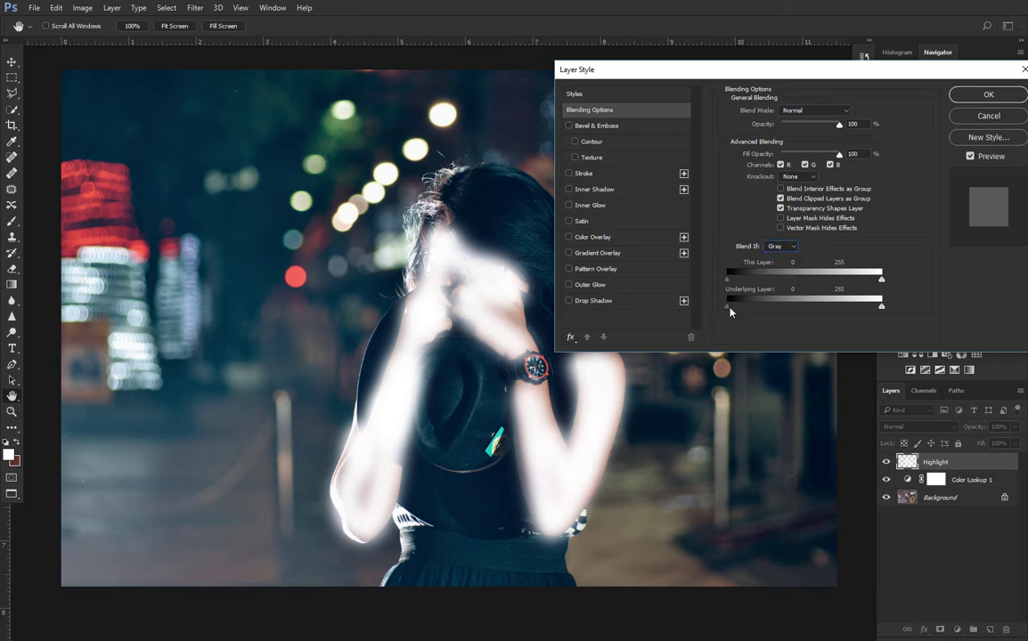
left_click_drag(729, 309, 824, 310)
left_click_drag(814, 311, 813, 312)
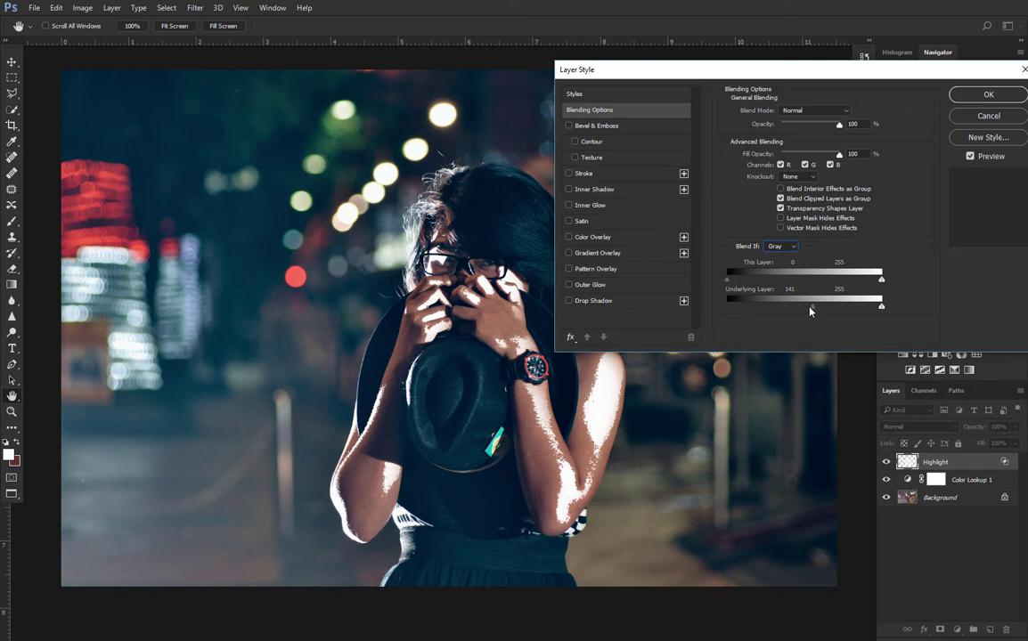
left_click_drag(813, 309, 773, 311)
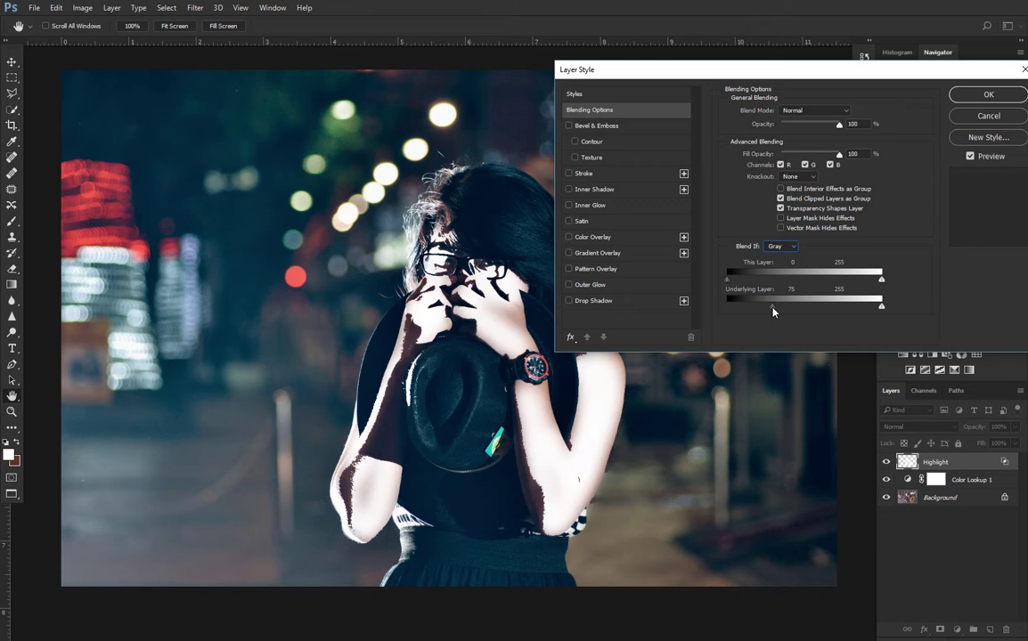
key("alt")
left_click_drag(774, 311, 855, 311)
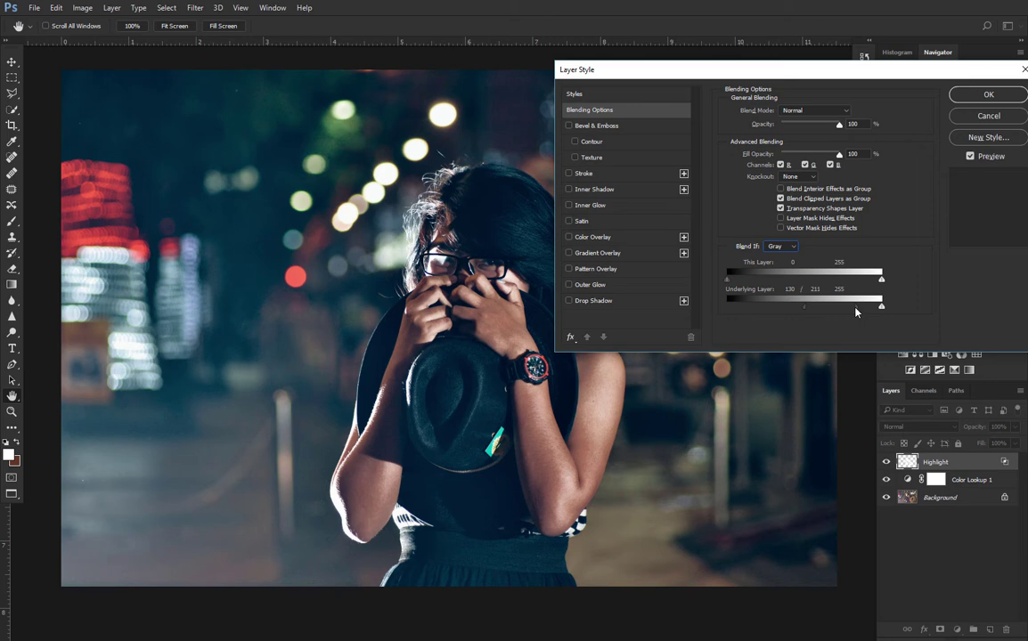
Lower the Highlight layer's opacity to 33%, try Overlay and Soft Light, and set its blend mode to Linear Dodge (Add).
left_click_drag(837, 126, 801, 128)
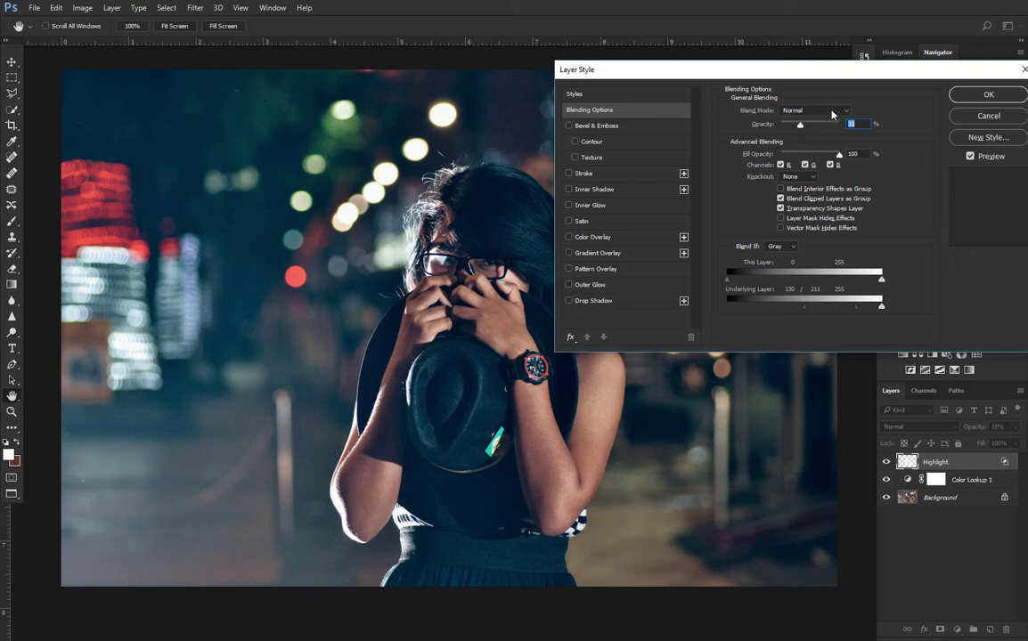
left_click(831, 109)
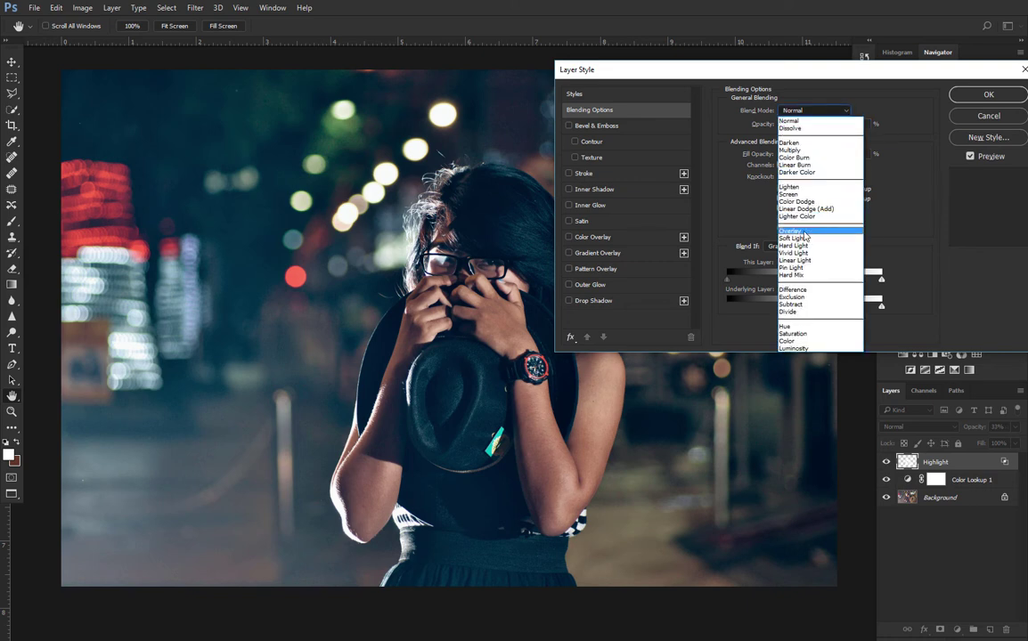
left_click(805, 234)
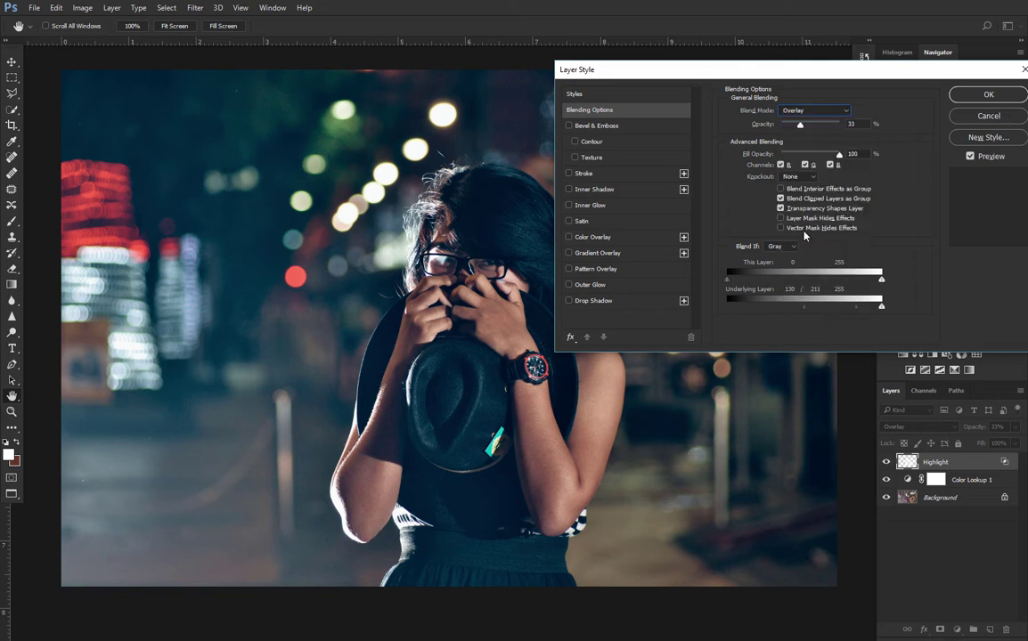
left_click(815, 110)
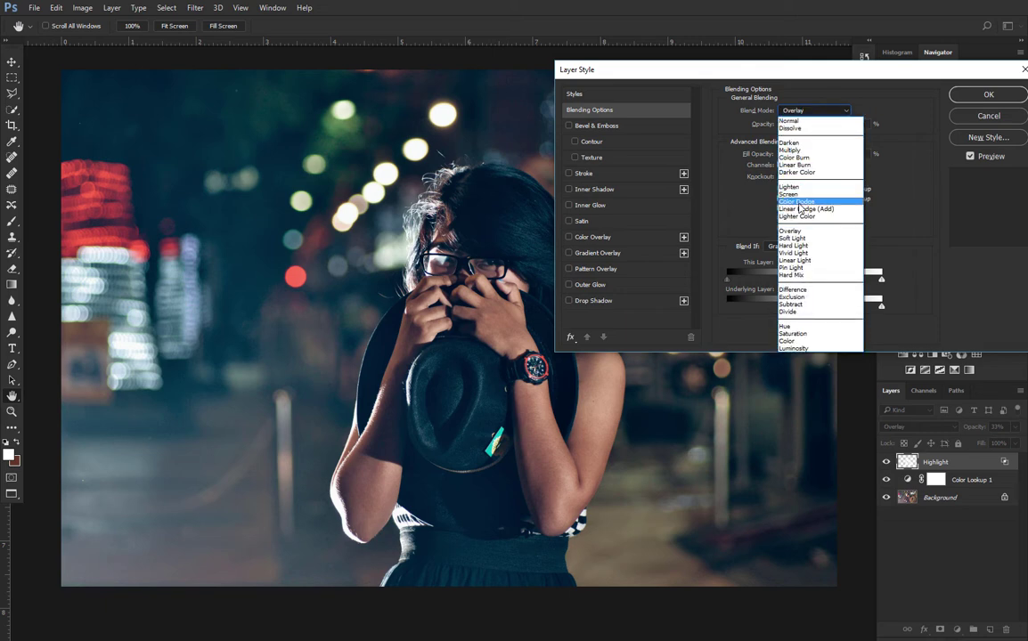
left_click(800, 210)
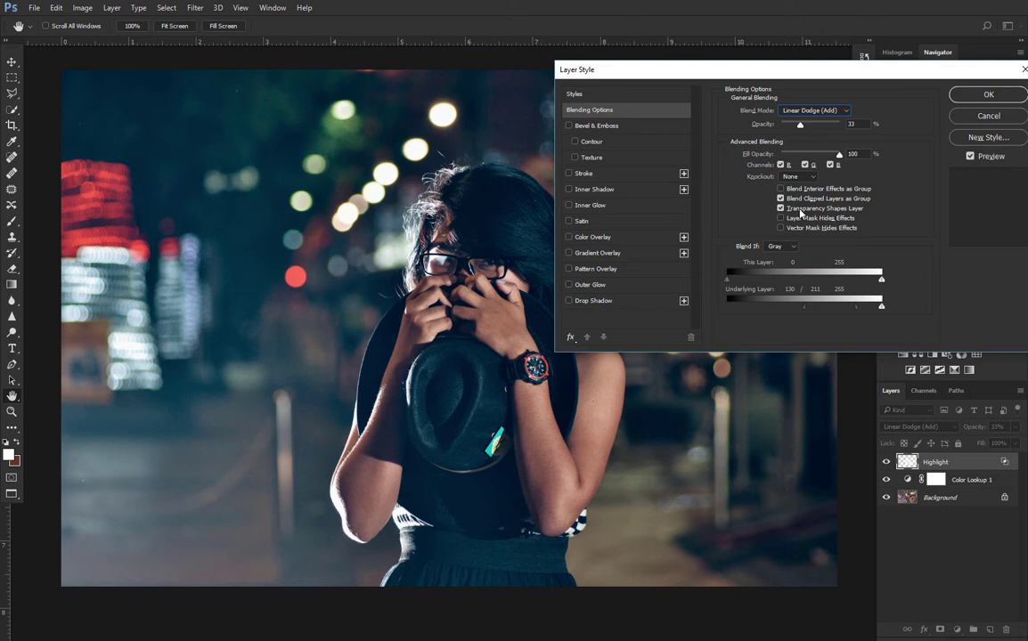
left_click(815, 110)
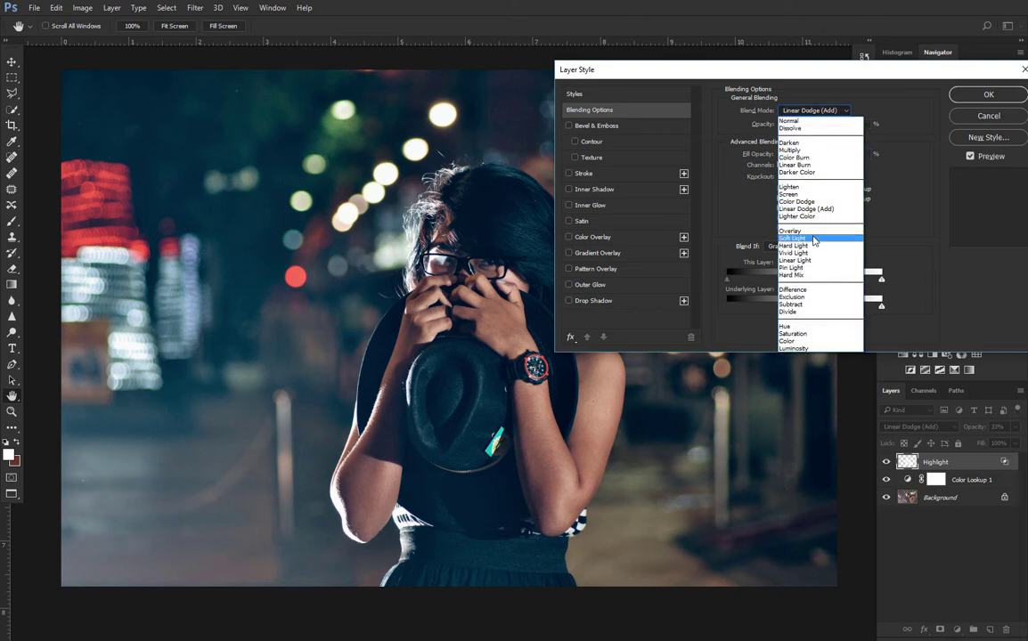
left_click(813, 239)
left_click(817, 110)
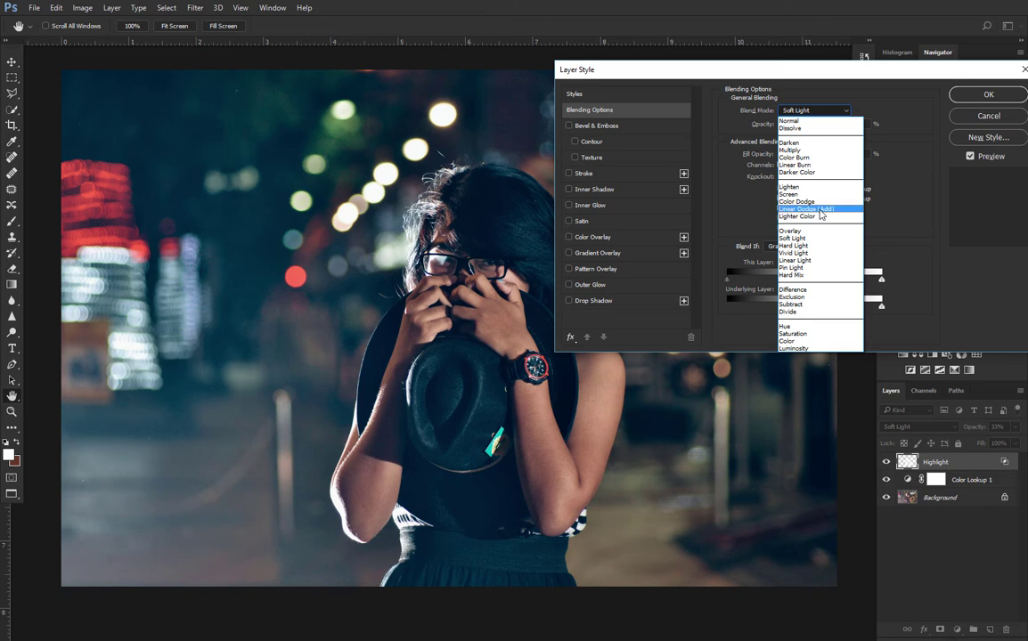
left_click(822, 214)
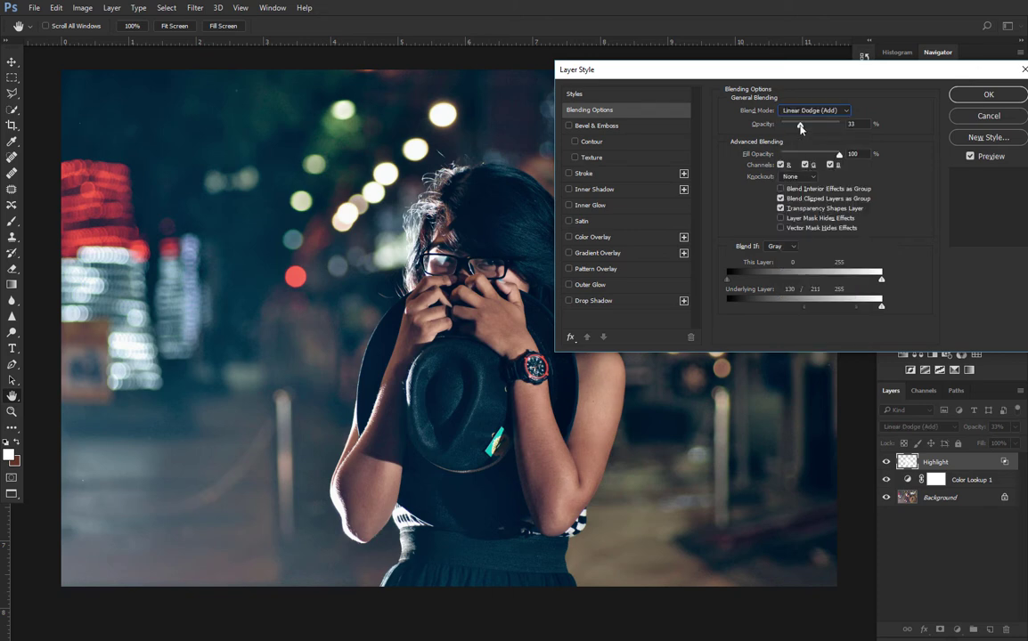
Reduce the Highlight layer's opacity to 30%, lower the start of the Underlying Layer shadow split slightly, and apply the blending options.
mouse_move(800, 128)
left_mouse_down()
mouse_move(814, 129)
mouse_move(799, 130)
left_mouse_up()
mouse_move(804, 306)
left_mouse_down()
mouse_move(773, 309)
mouse_move(794, 310)
left_mouse_up()
left_click(971, 98)
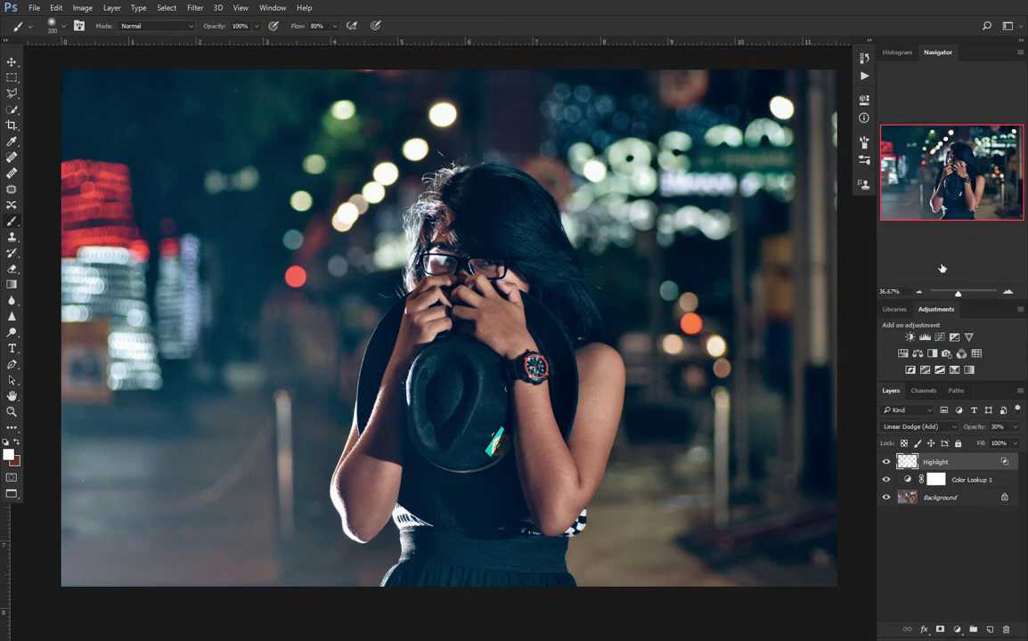
Hide and reshow the Highlight layer to compare its effect on the woman's skin across the whole photo.
left_click(919, 294)
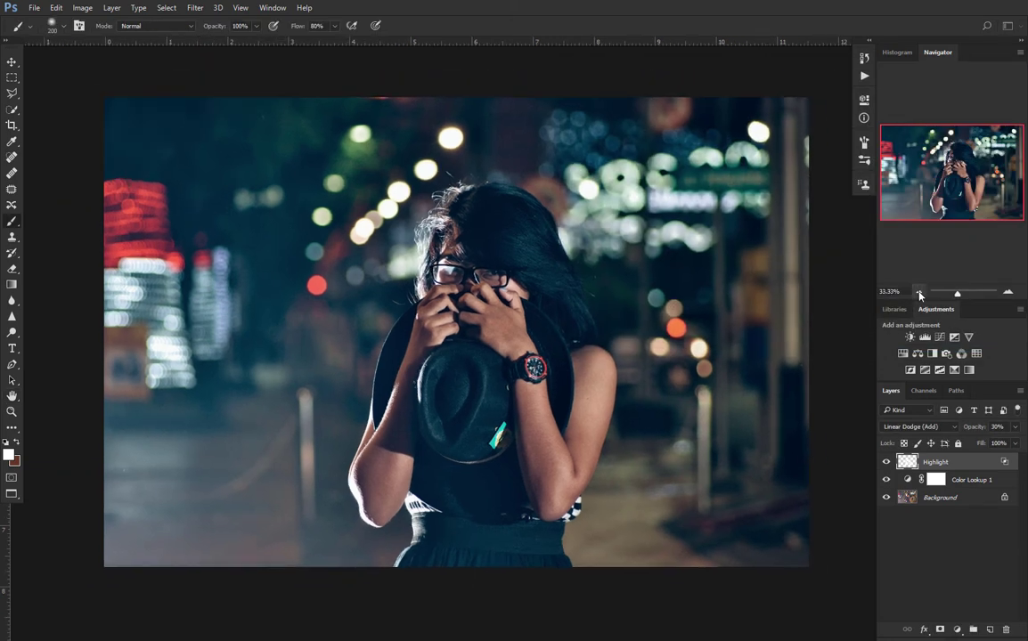
left_click(919, 294)
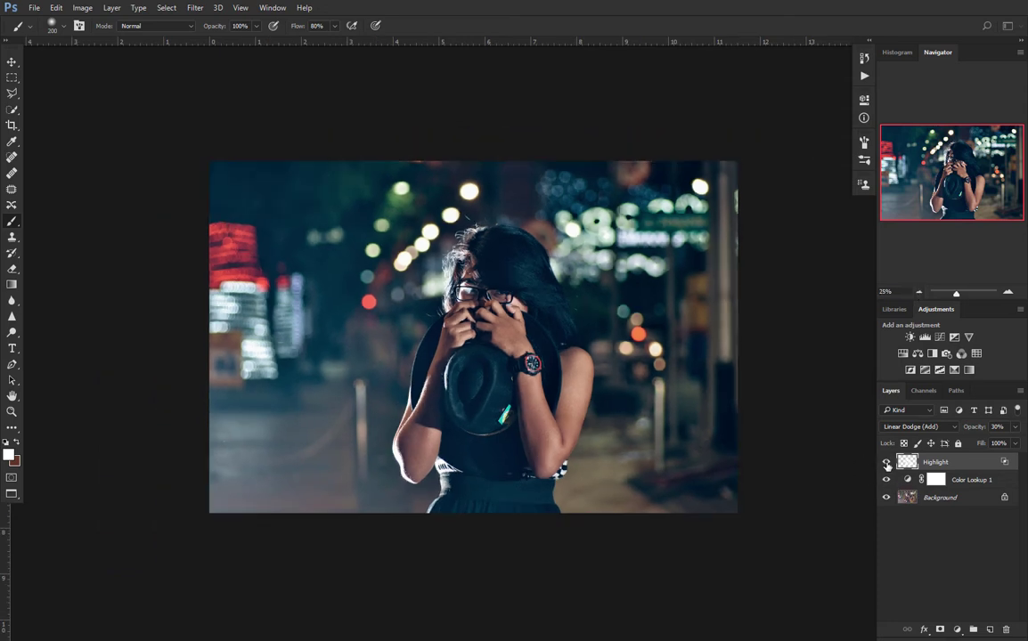
left_click(887, 462)
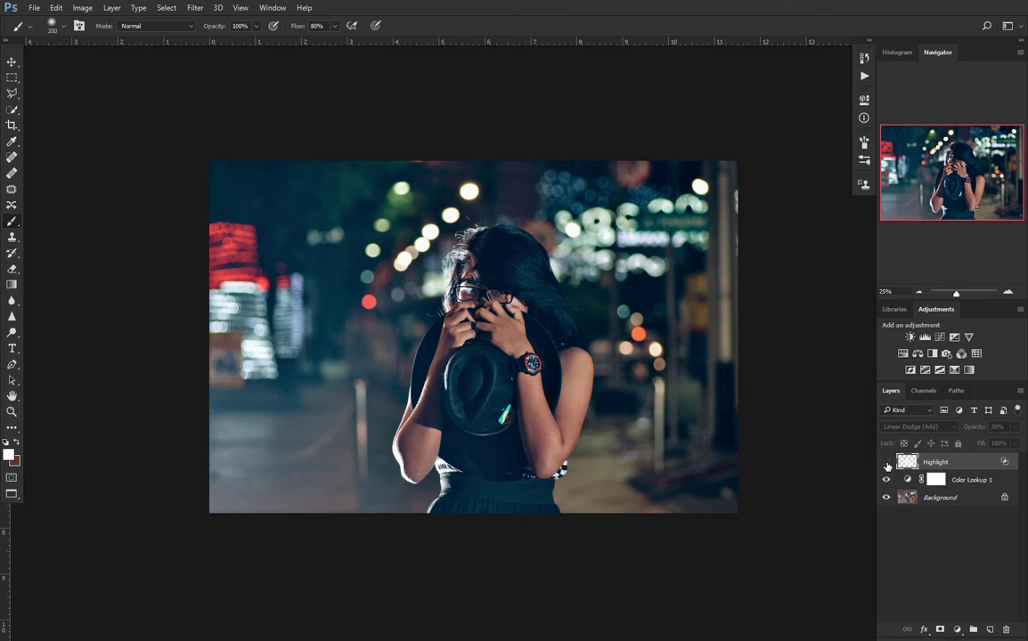
left_click(887, 462)
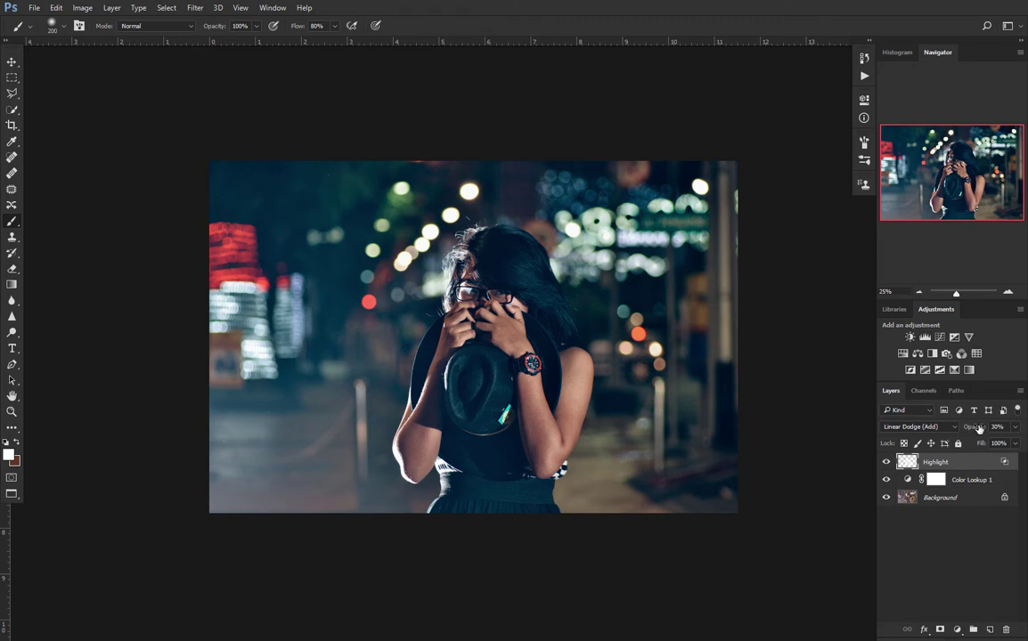
Change the Highlight layer's blend mode to Soft Light and set its opacity to 36%.
left_click(917, 426)
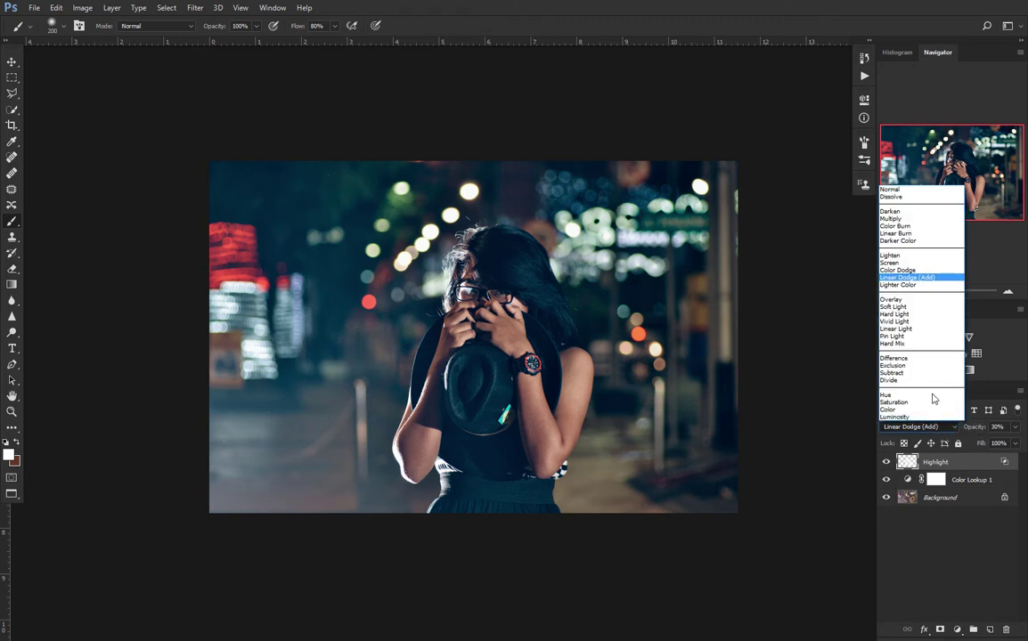
left_click(907, 308)
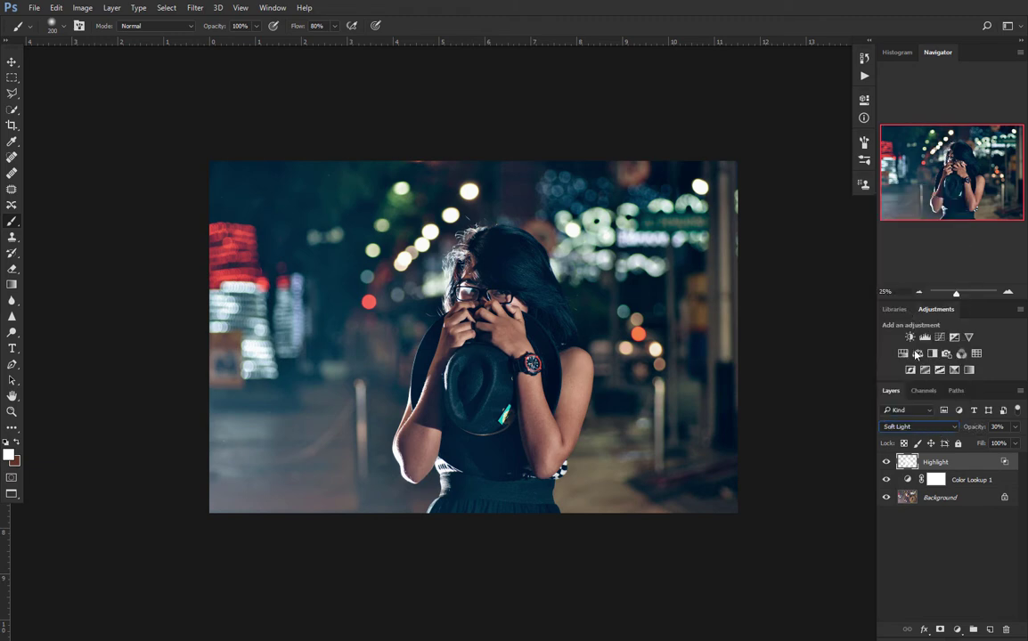
left_click(979, 428)
type("36")
key("Return")
Group the Highlight and Color Lookup 1 layers, name the group Retouch, and deselect all layers with the Move tool active.
left_click(976, 482)
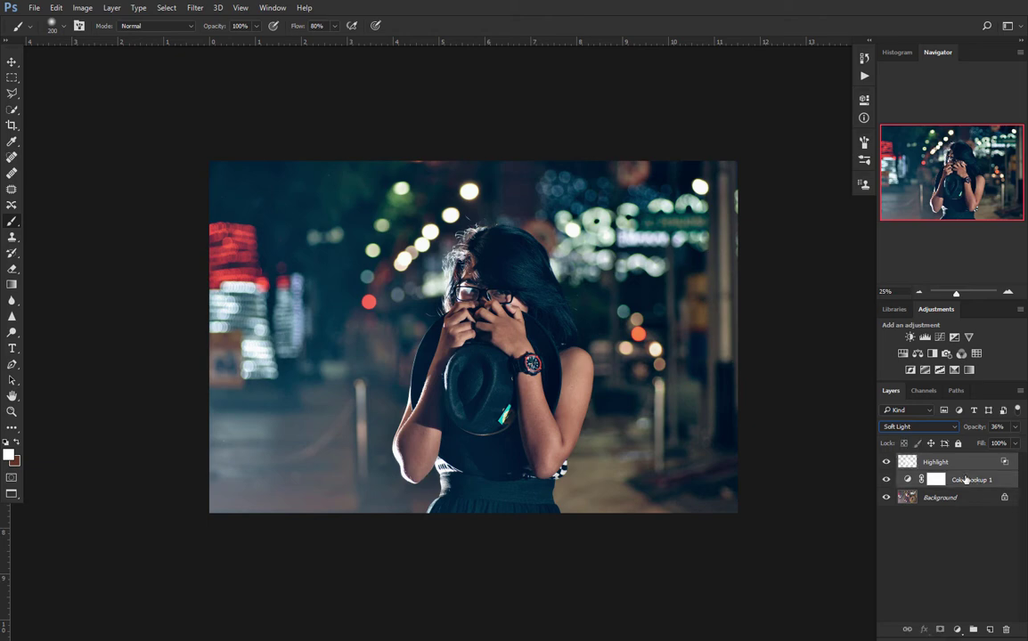
left_click_drag(976, 482, 973, 629)
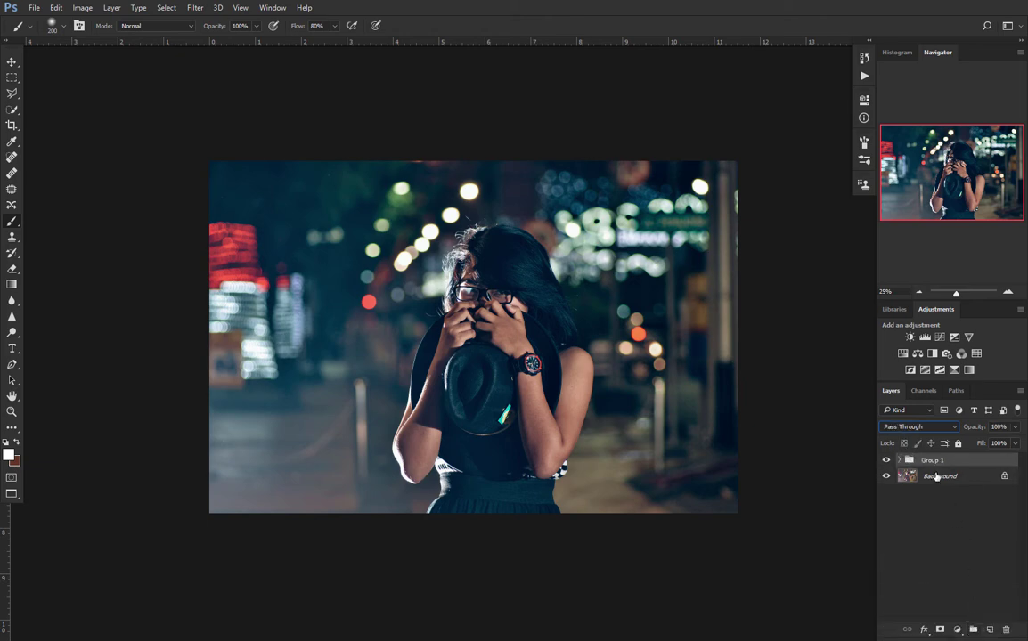
double_click(932, 459)
type("Retouch")
key("Return")
left_click(12, 61)
left_click(810, 414)
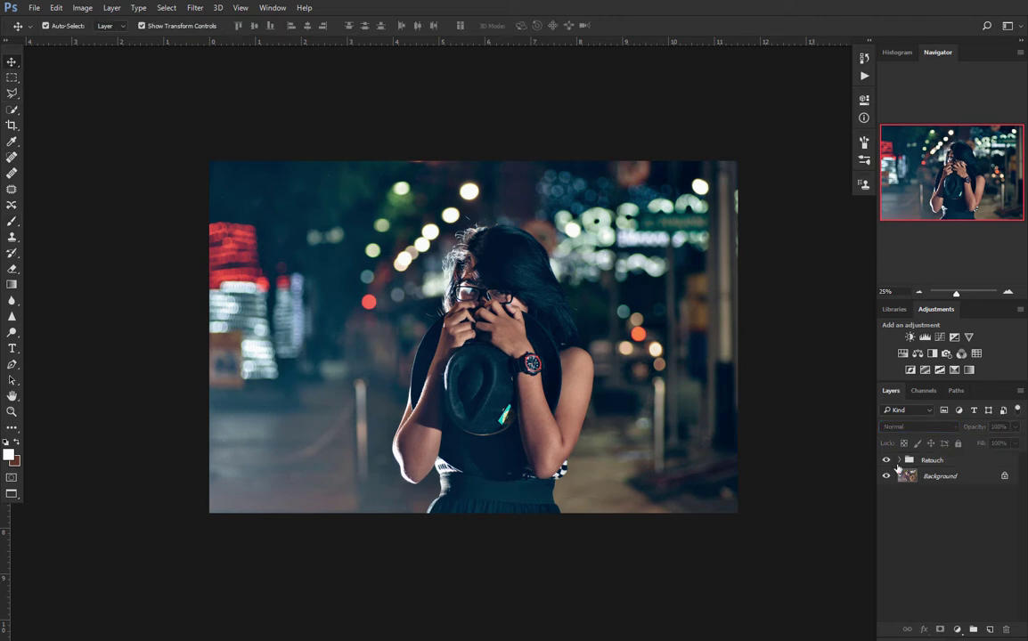
Hide and reshow the Retouch group to compare with the original photo, and expand it to select the Color Lookup 1 layer.
scroll(824, 408, "up", 3)
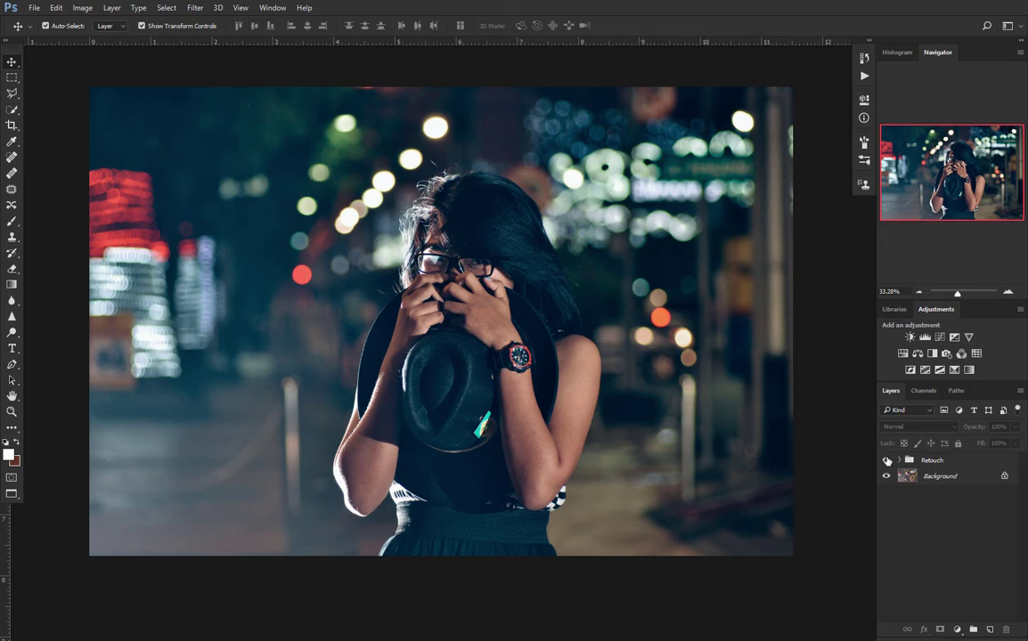
left_click(888, 461)
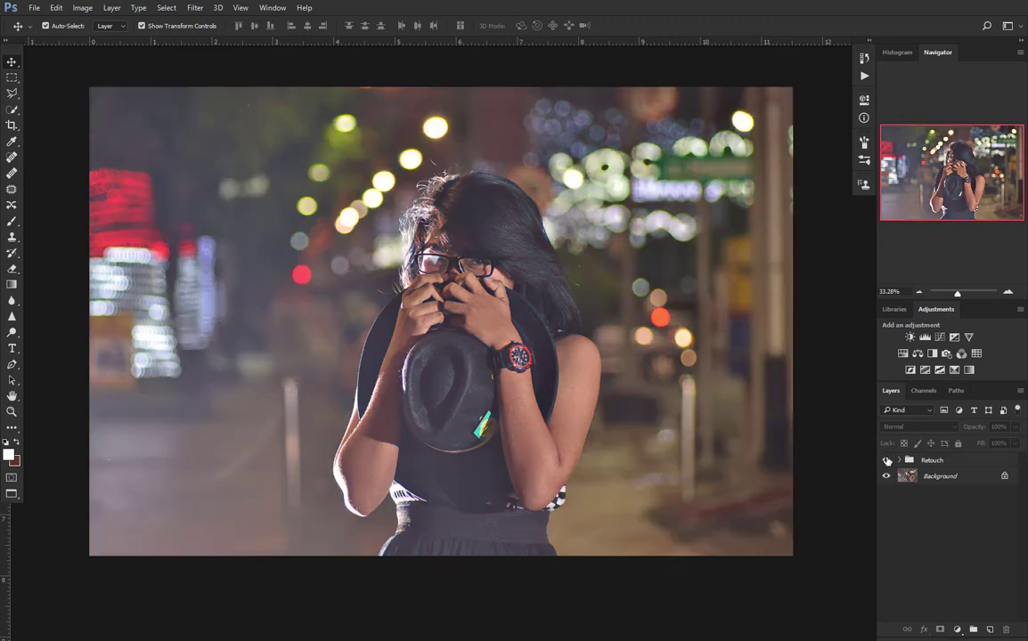
left_click(888, 461)
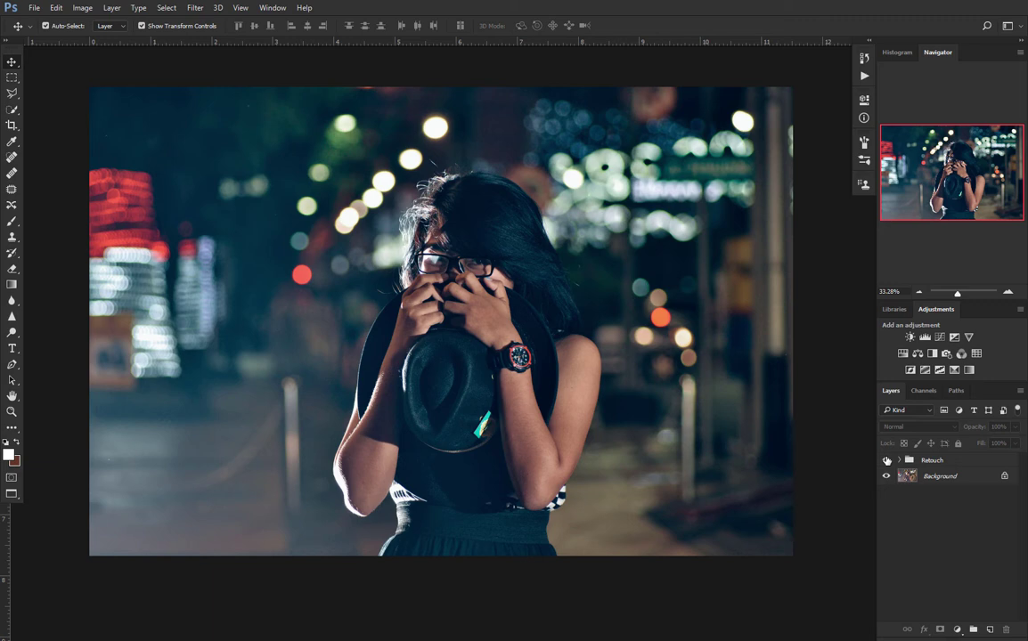
left_click(899, 460)
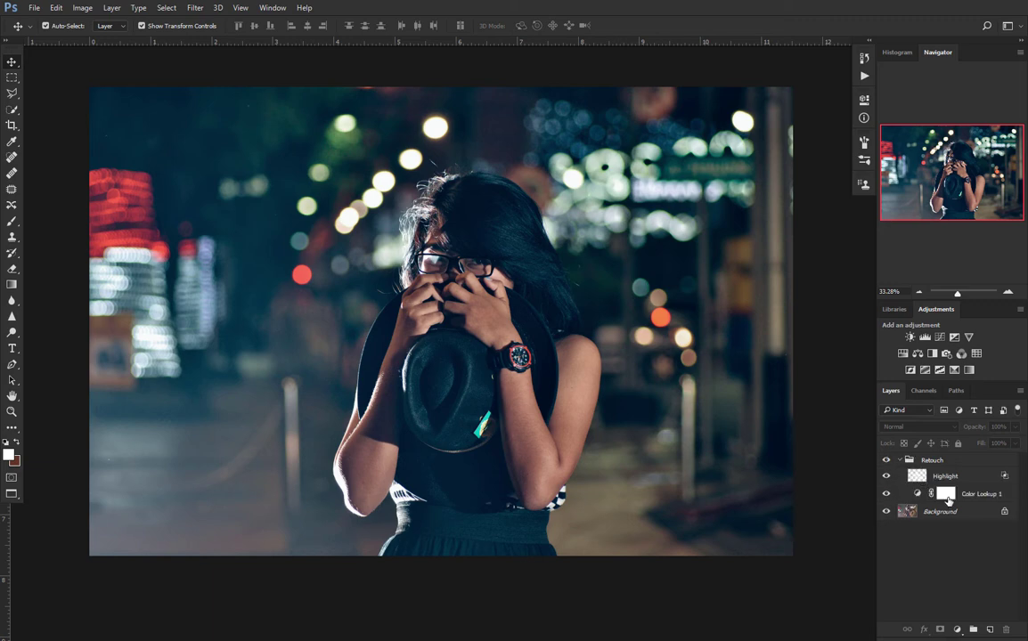
left_click(977, 494)
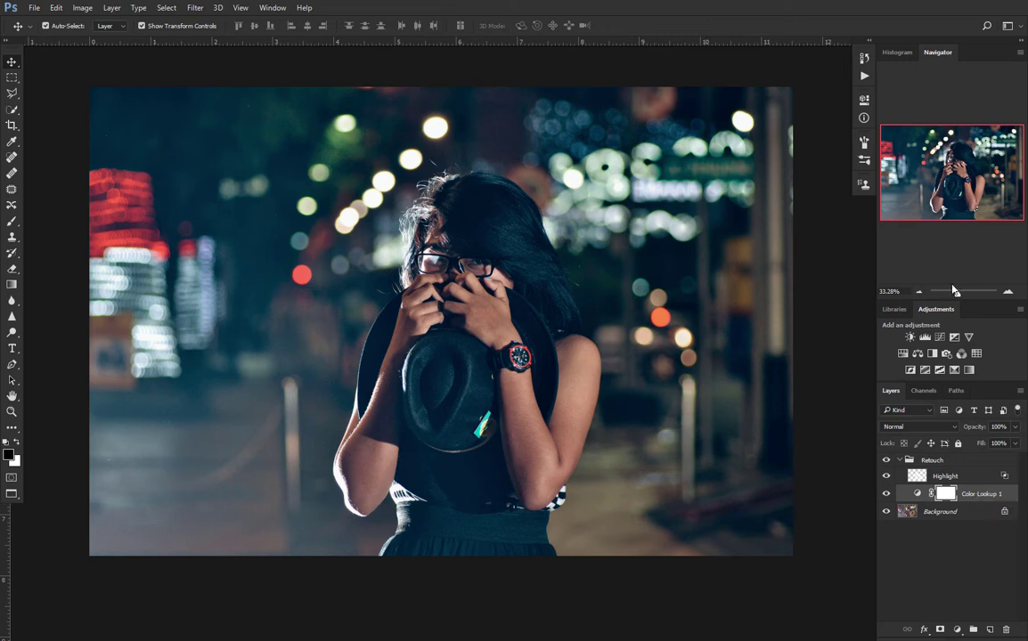
key("ctrl+minus")
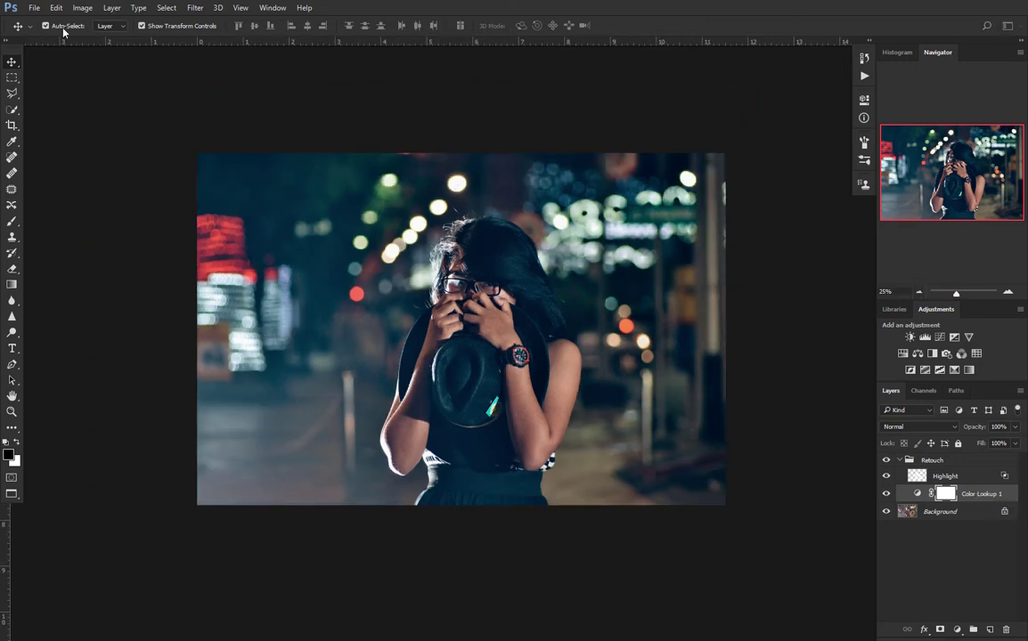
Open the recently used photo DSC_0902.JPG and center it in view.
left_click(36, 10)
mouse_move(93, 80)
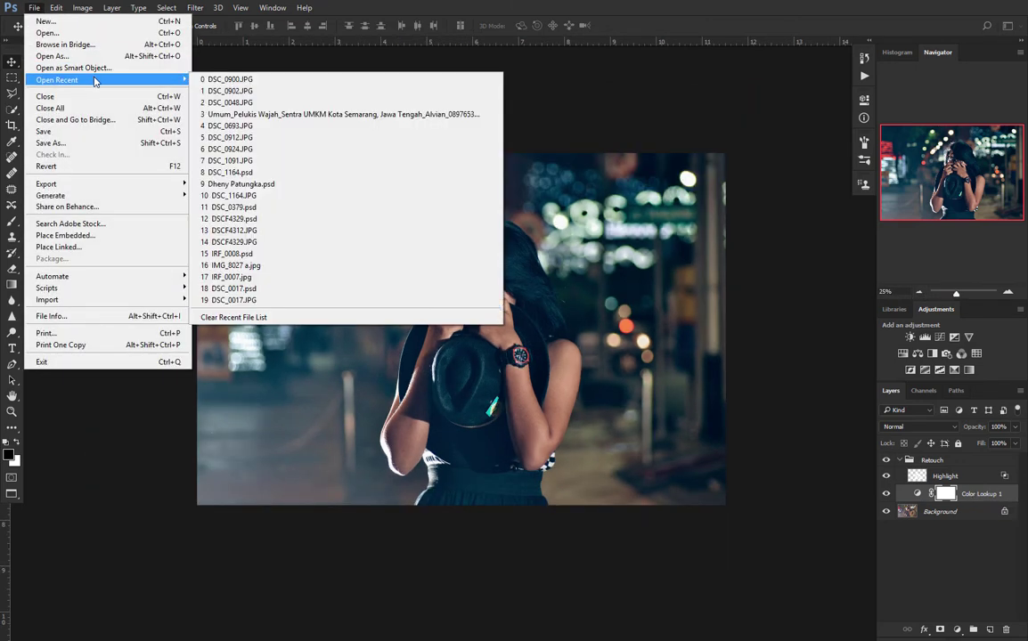
left_click(238, 92)
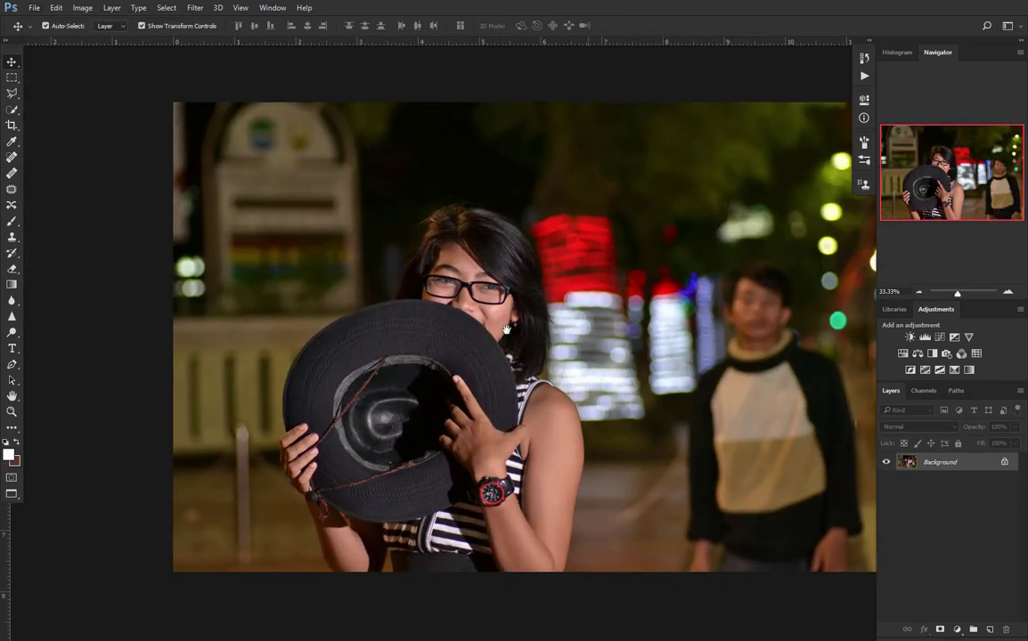
left_click_drag(551, 372, 487, 341)
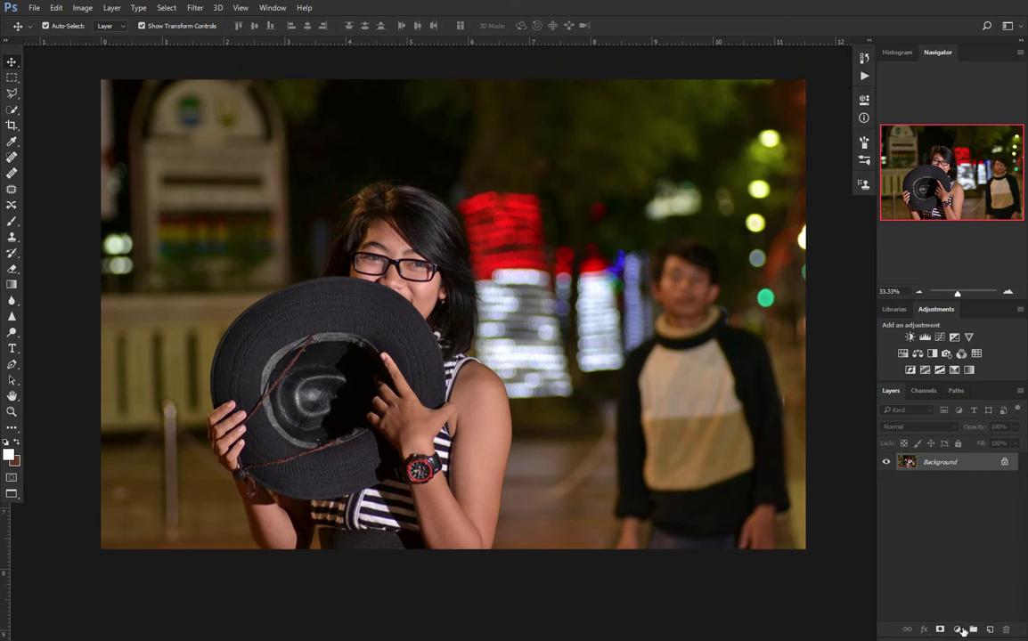
Add a Color Lookup adjustment layer above the Background and load Alvian LUT 2.cube as its 3D LUT file.
left_click(957, 629)
left_click(947, 547)
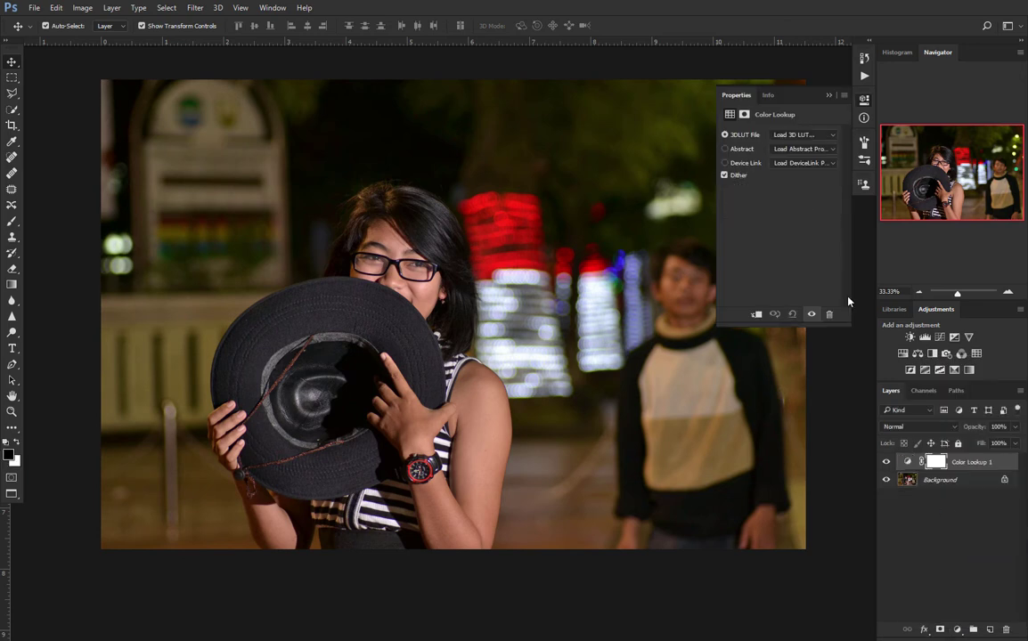
left_click(783, 136)
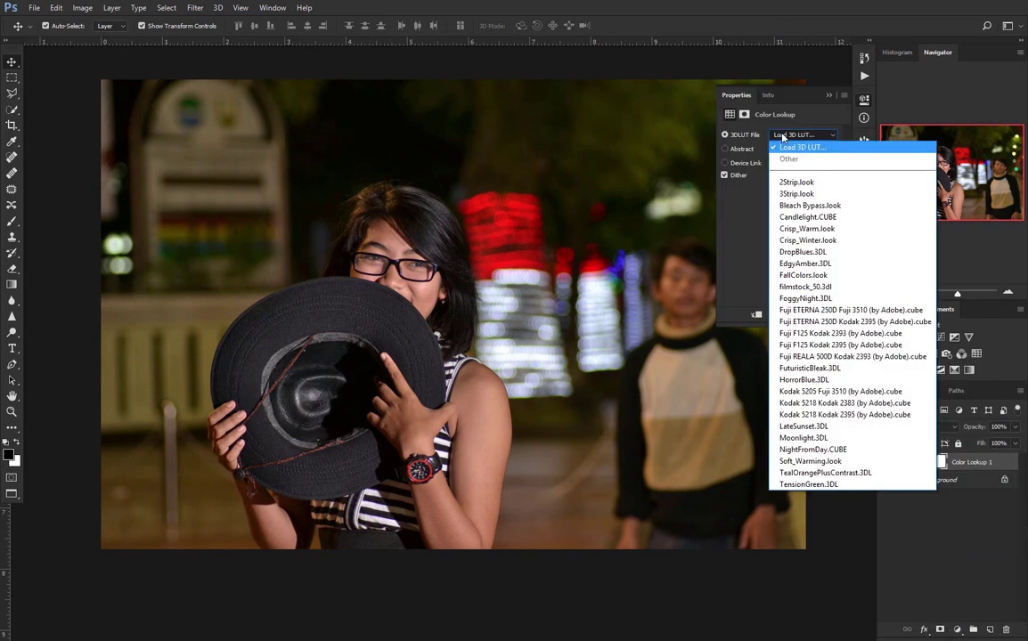
left_click(788, 147)
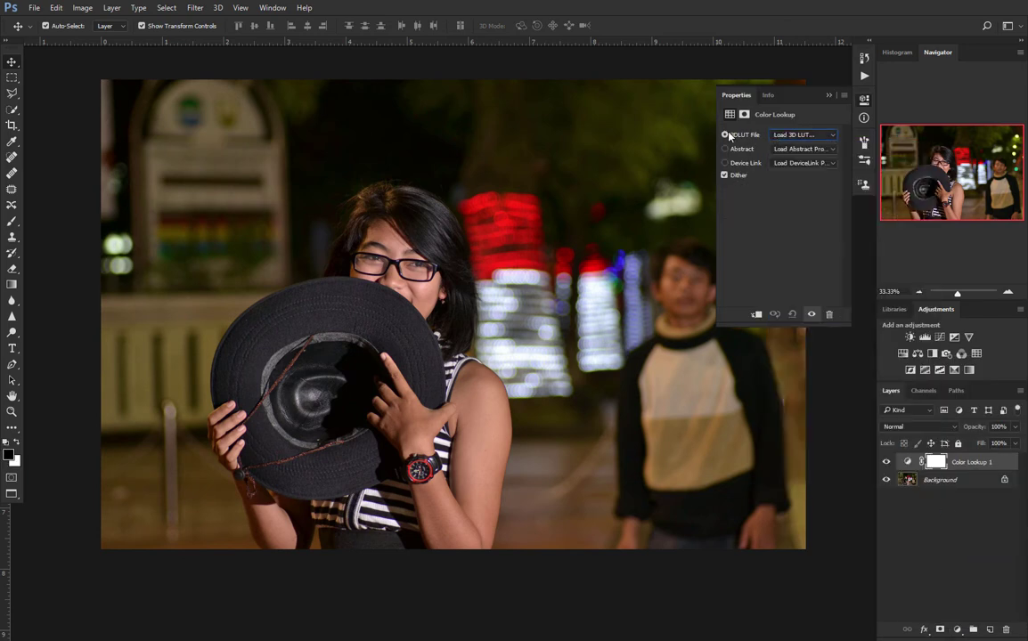
left_click(437, 179)
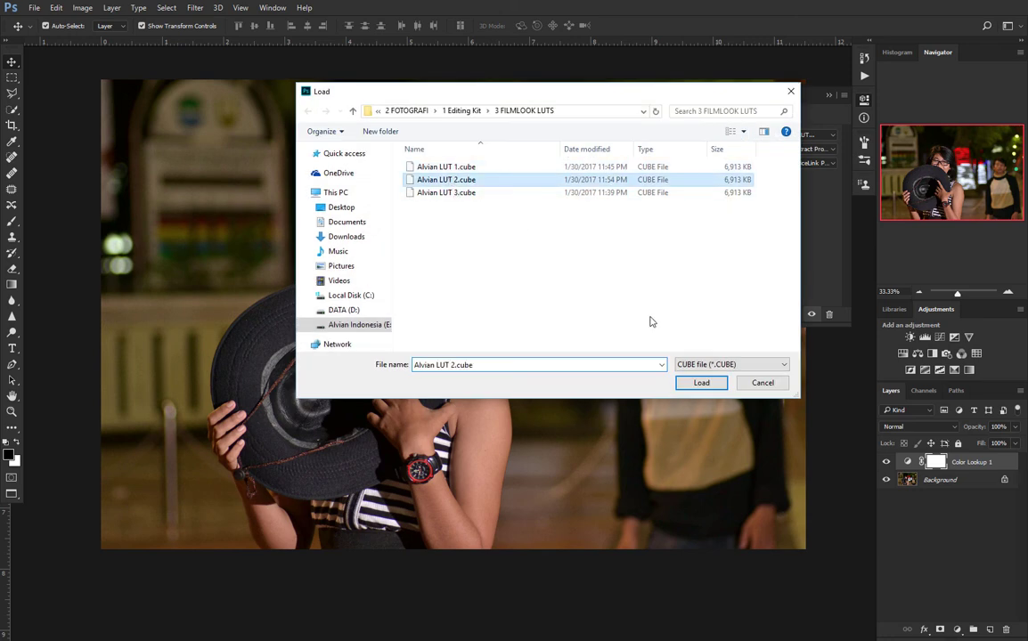
left_click(695, 383)
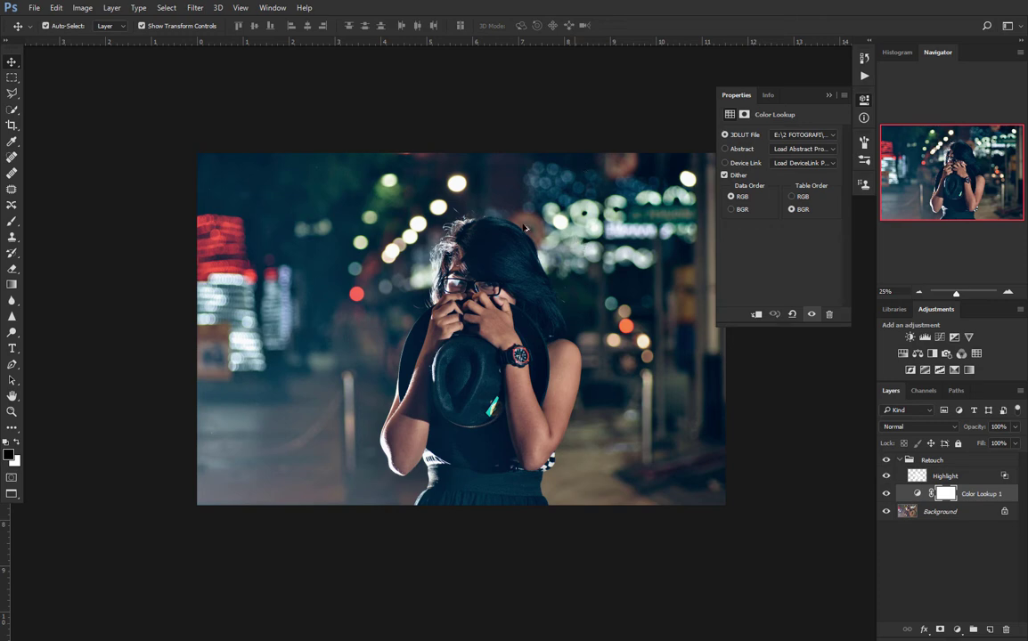
left_click_drag(521, 222, 450, 178)
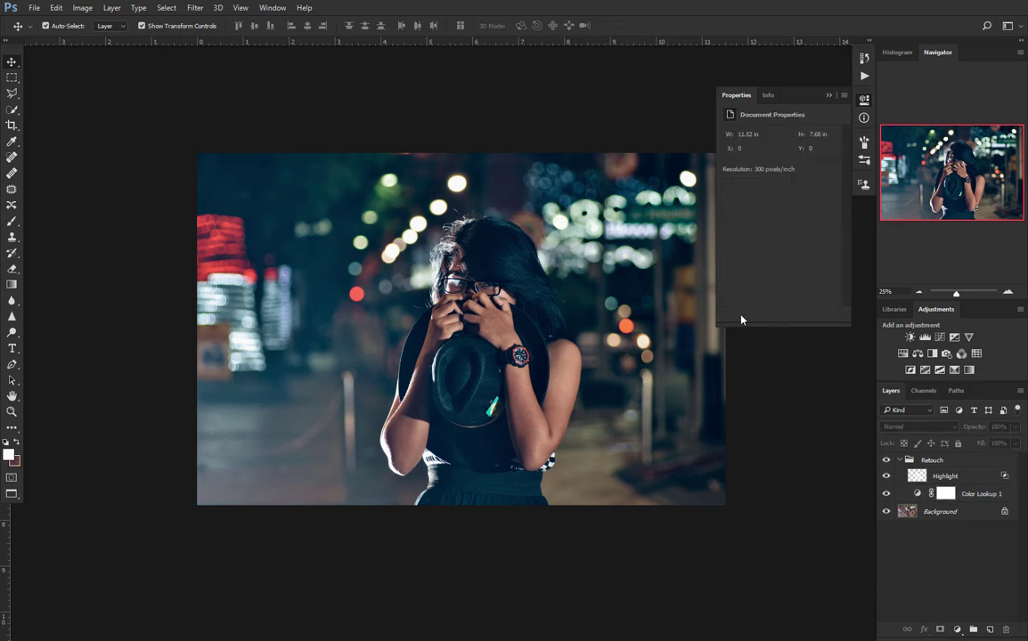
left_click(899, 460)
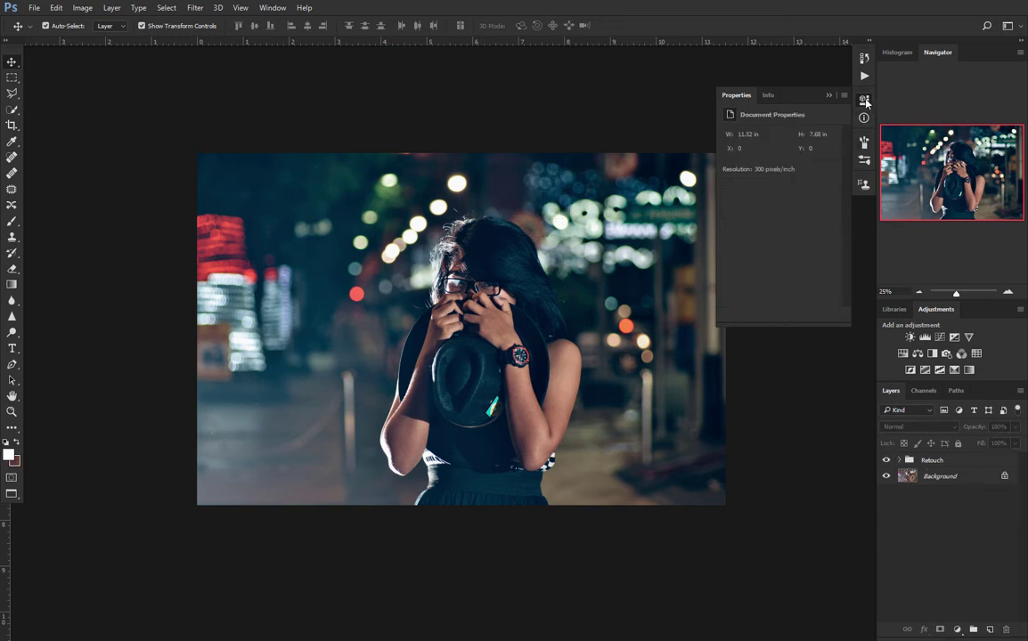
left_click(784, 94)
scroll(545, 266, "up", 2)
left_click_drag(538, 259, 547, 213)
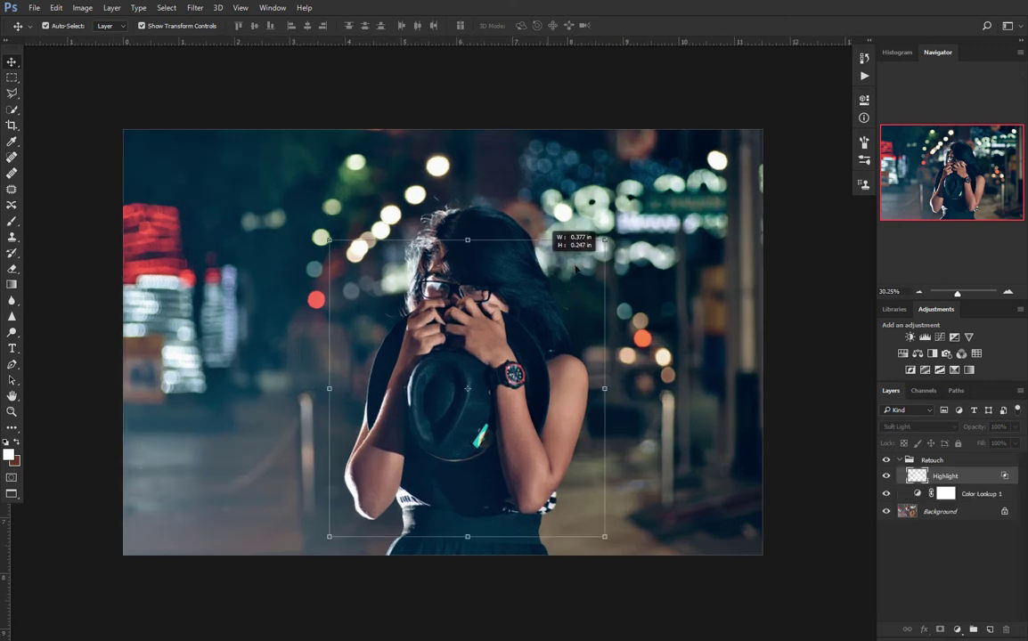
left_click(798, 321)
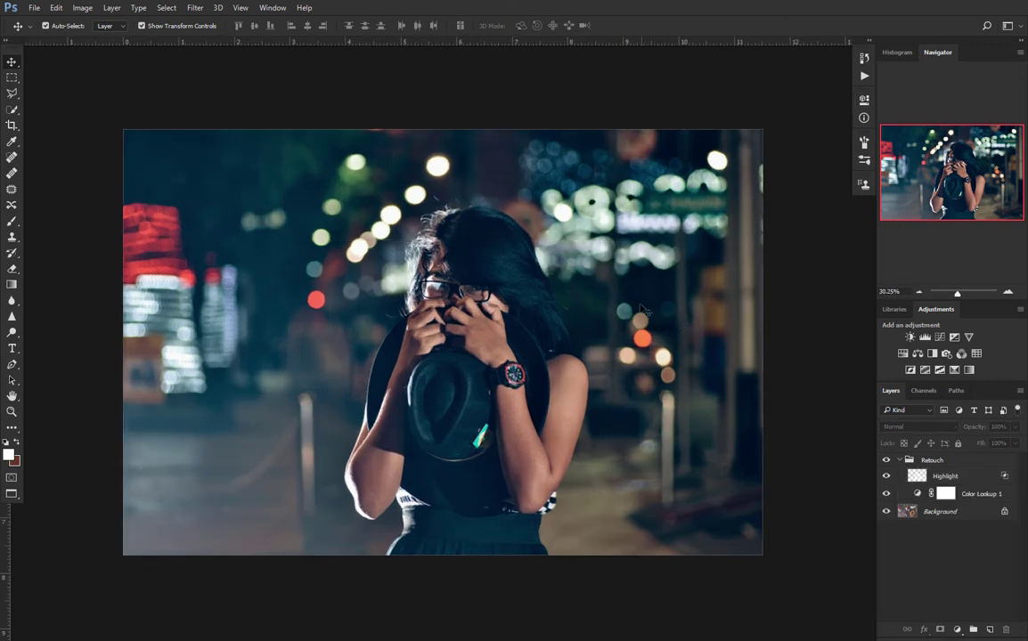
Switch to the second photo, select its Background layer and hide the Color Lookup 1 layer.
key("ctrl")
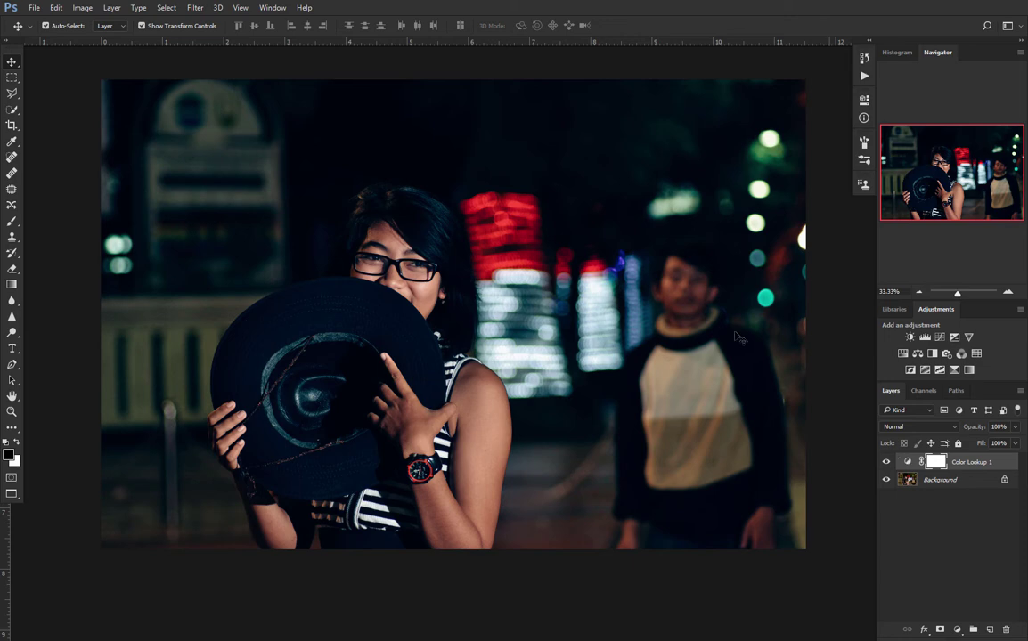
left_click(942, 480)
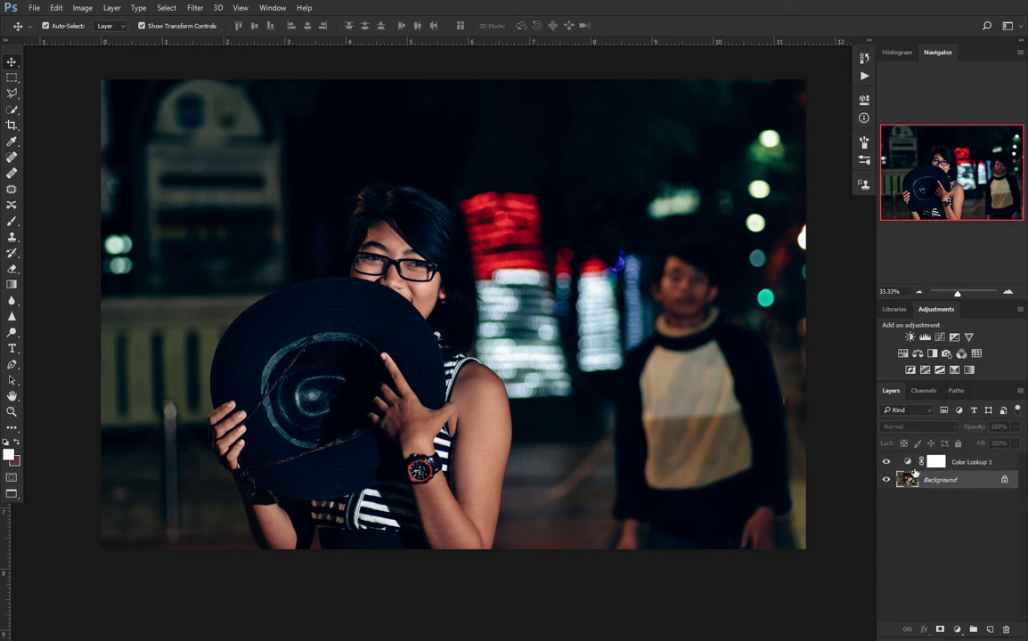
left_click(885, 461)
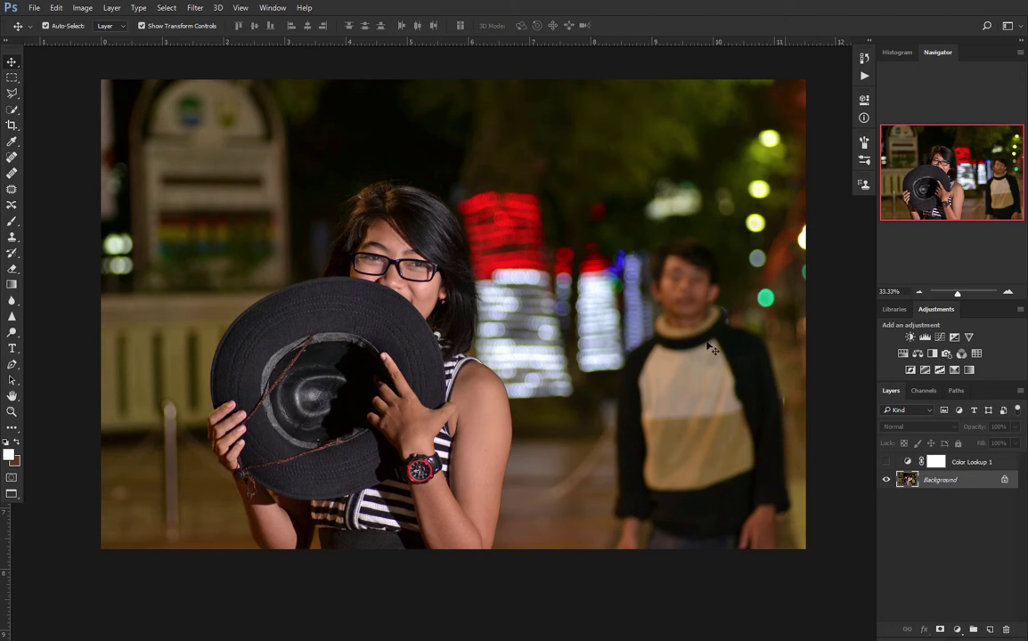
left_click_drag(517, 272, 569, 314)
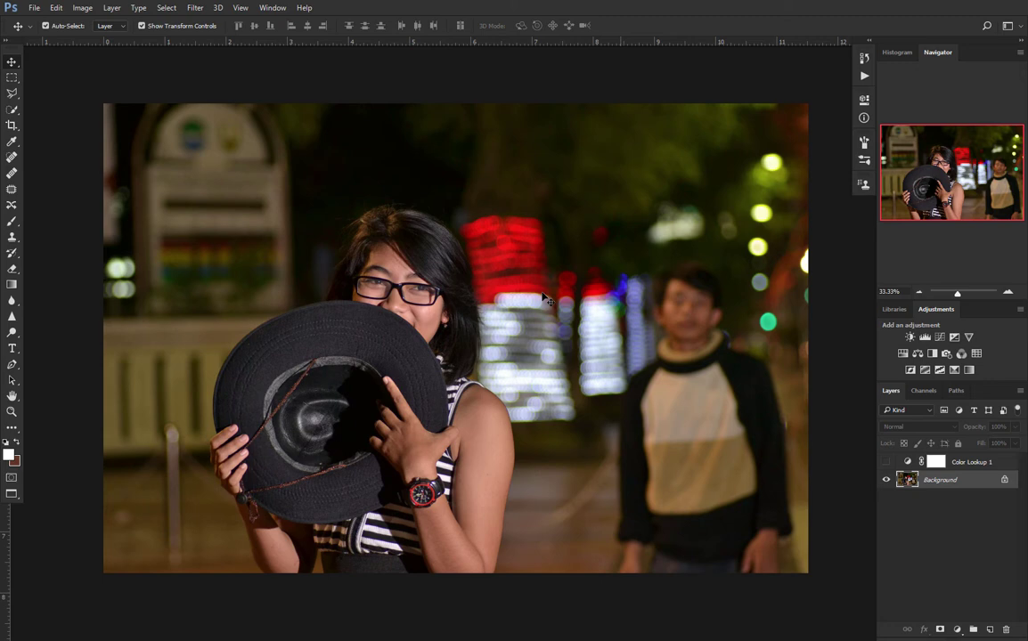
Switch back to the first portrait, collapse the Retouch group and toggle its visibility to review the grading.
key("ctrl")
key("ctrl+Tab")
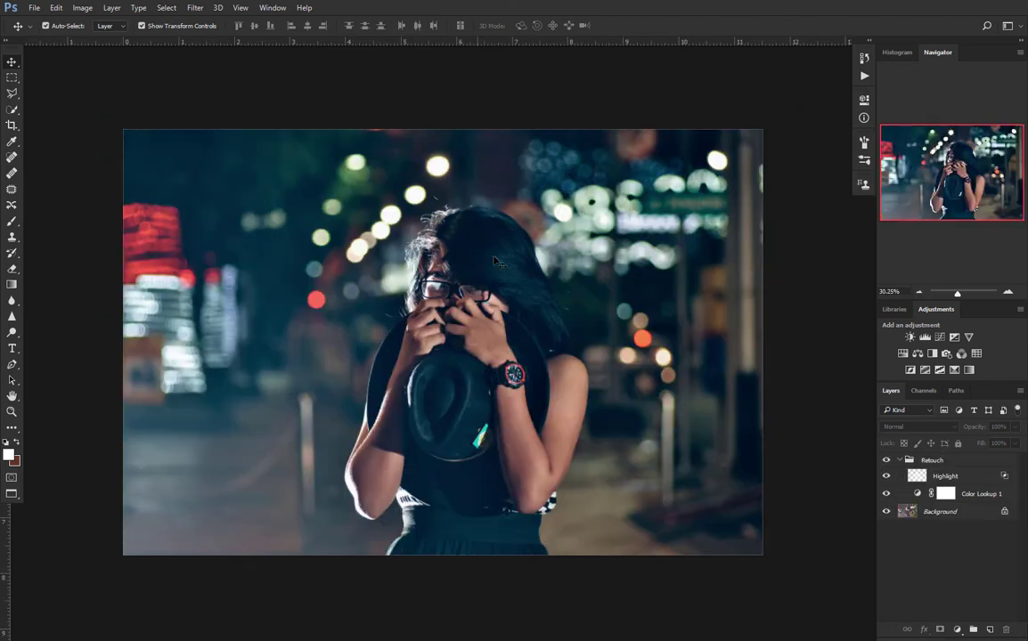
left_click(900, 460)
left_click(885, 460)
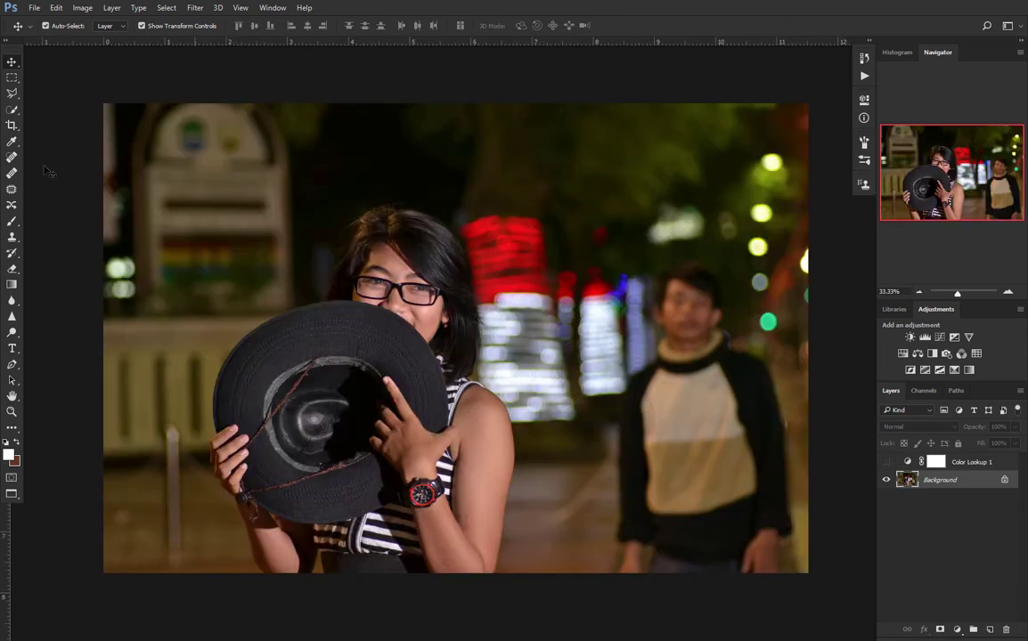
Duplicate the Background layer and rename the copy Main Image.
left_click_drag(951, 483, 988, 629)
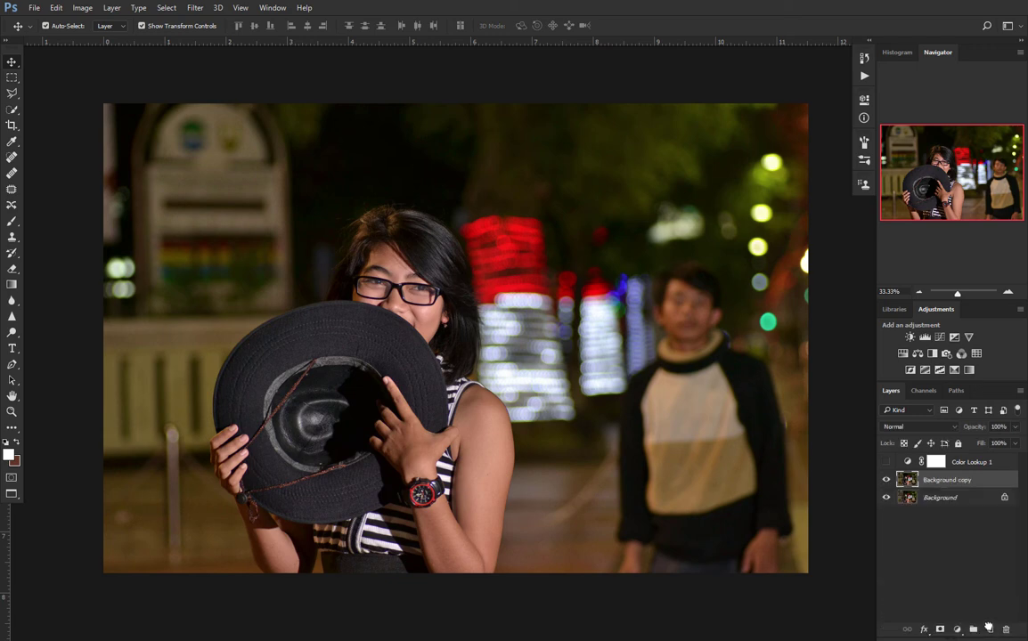
double_click(946, 480)
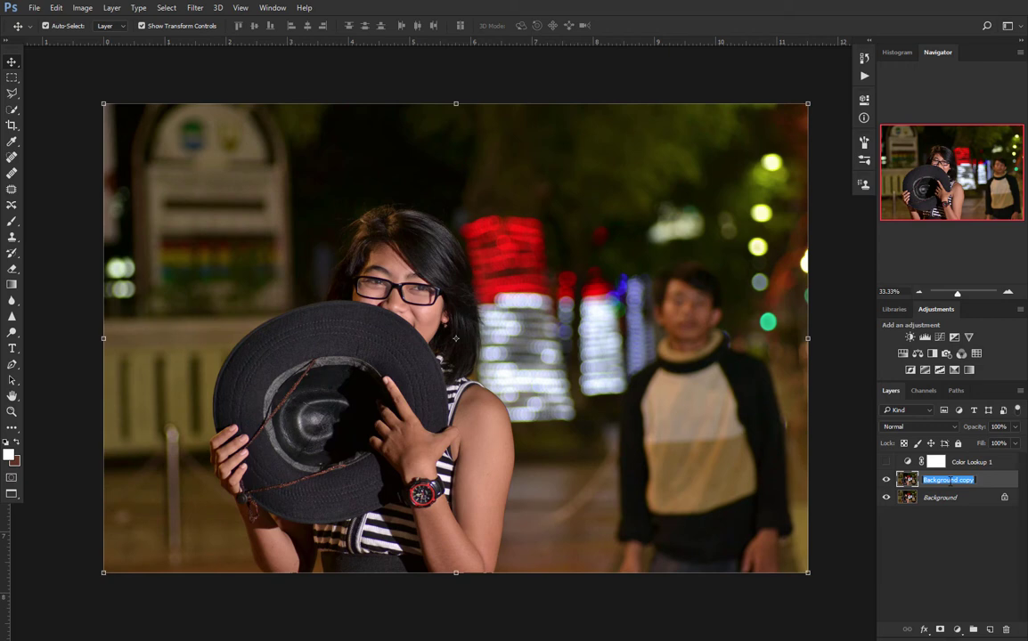
type("Main Image")
key("Return")
Convert the Main Image layer to a smart object and open the Camera Raw Filter for it.
right_click(959, 482)
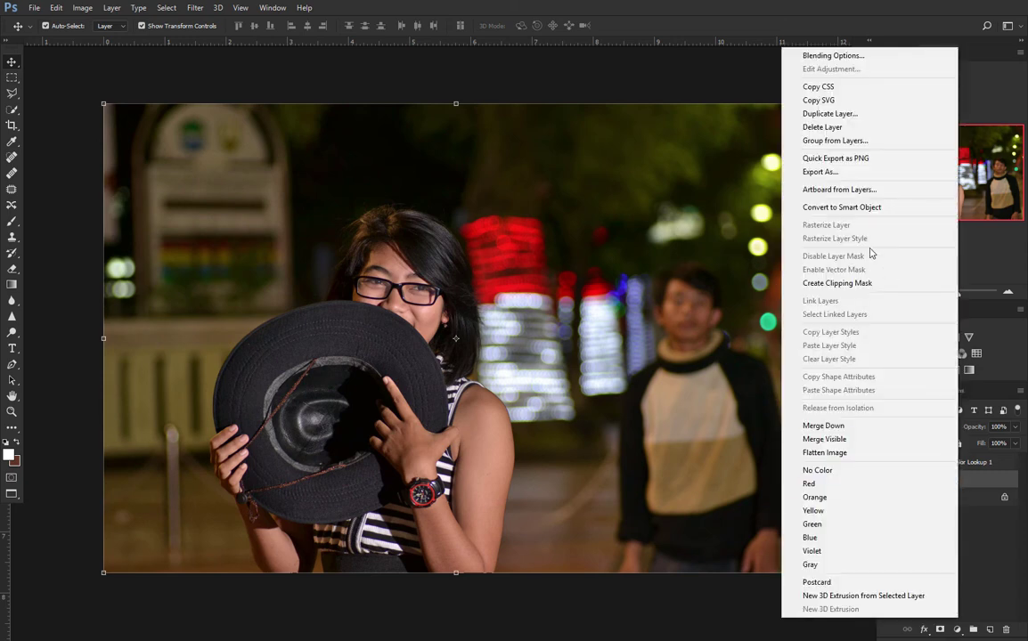
left_click(855, 208)
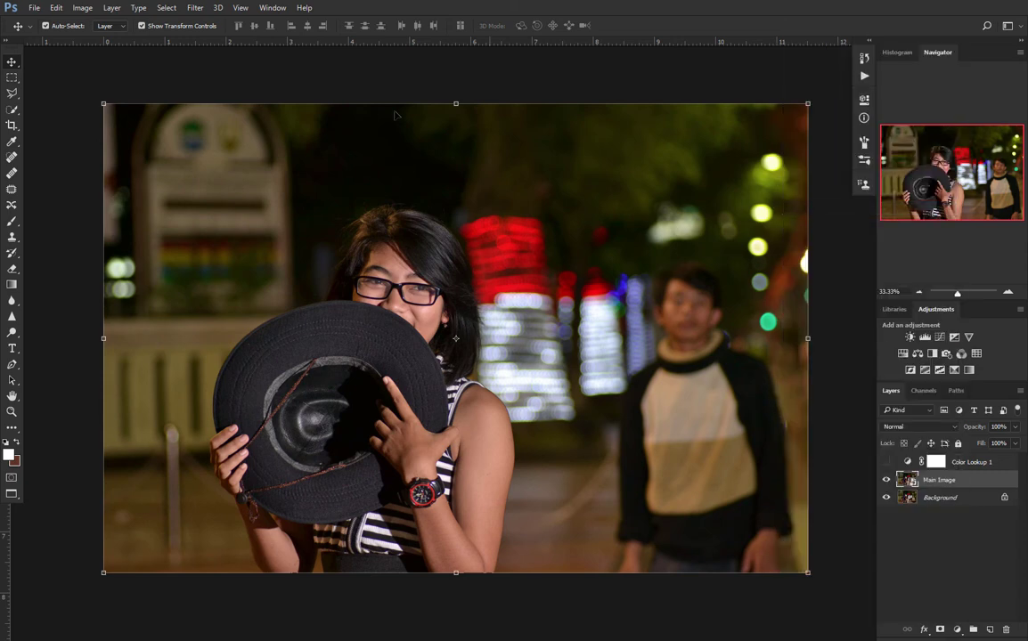
left_click(203, 10)
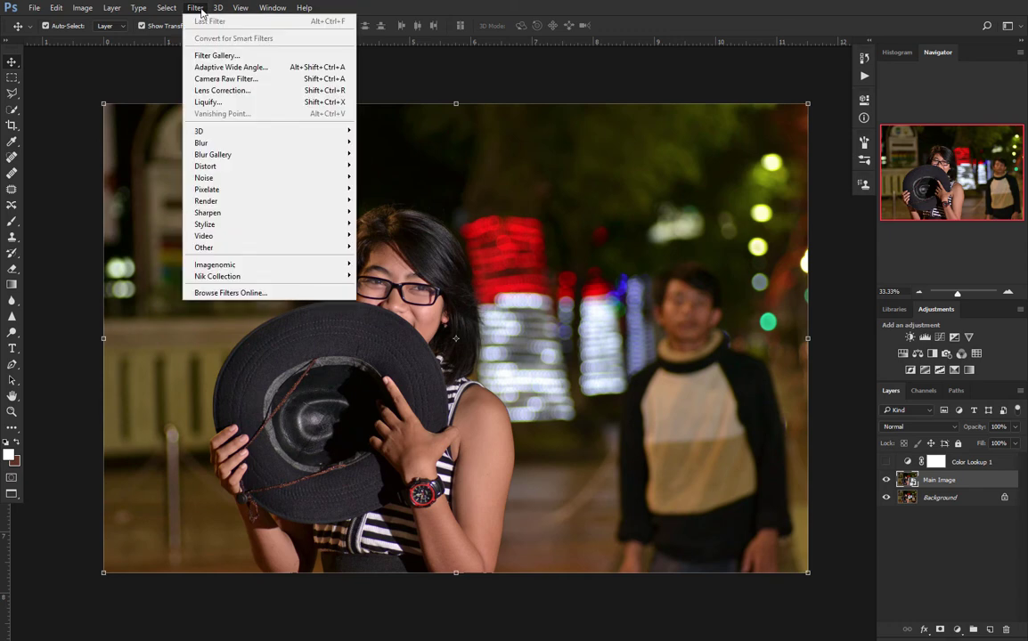
left_click(237, 79)
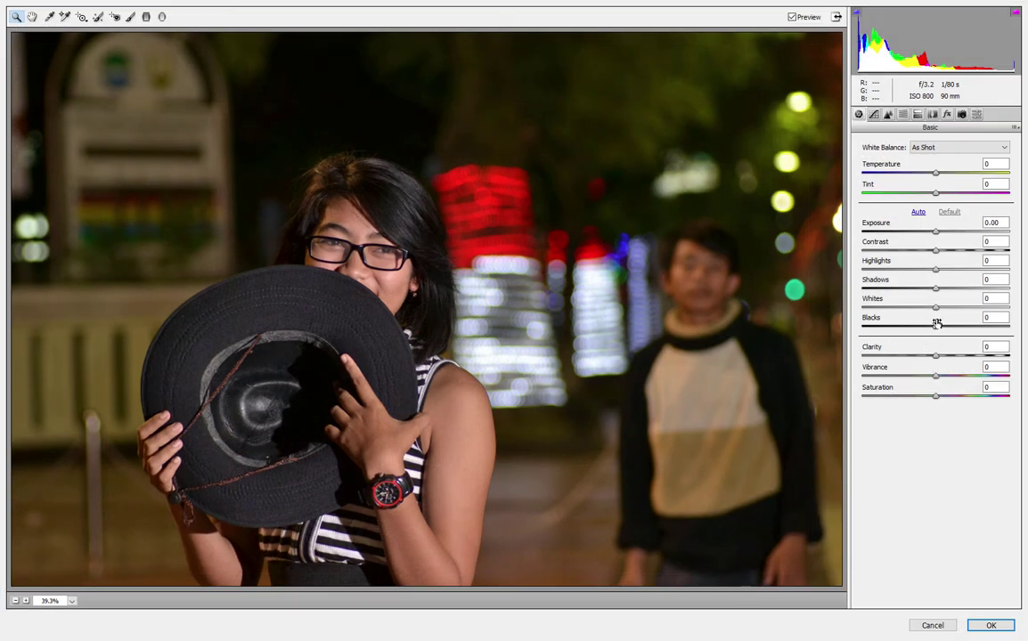
Set the Camera Raw Highlights to -26, Shadows to +57 and Contrast to -64.
left_click(935, 273)
left_click_drag(936, 272, 918, 275)
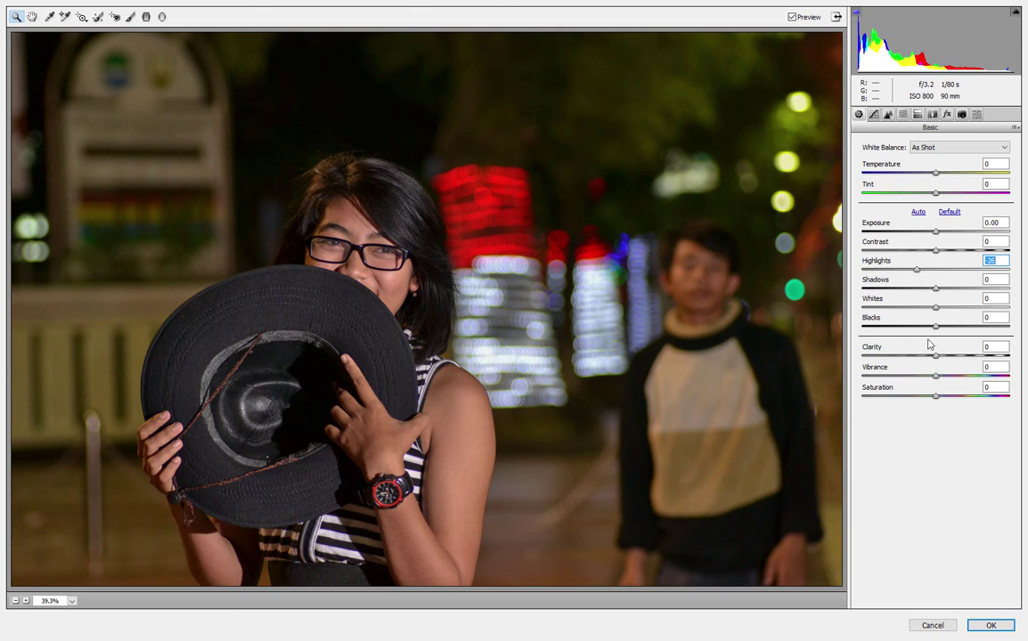
left_click_drag(936, 290, 980, 296)
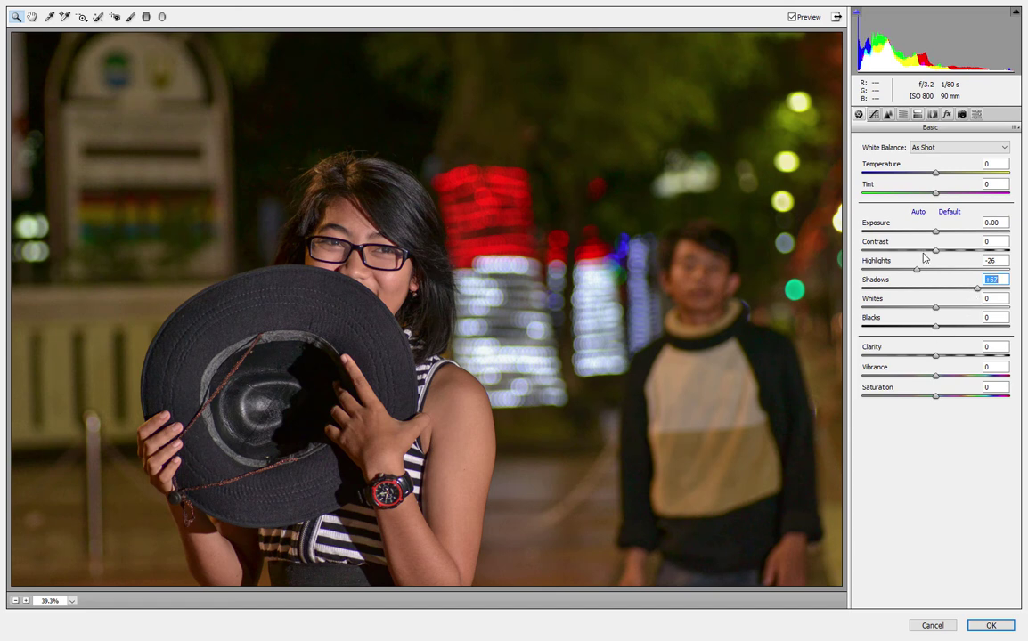
left_click_drag(935, 251, 890, 258)
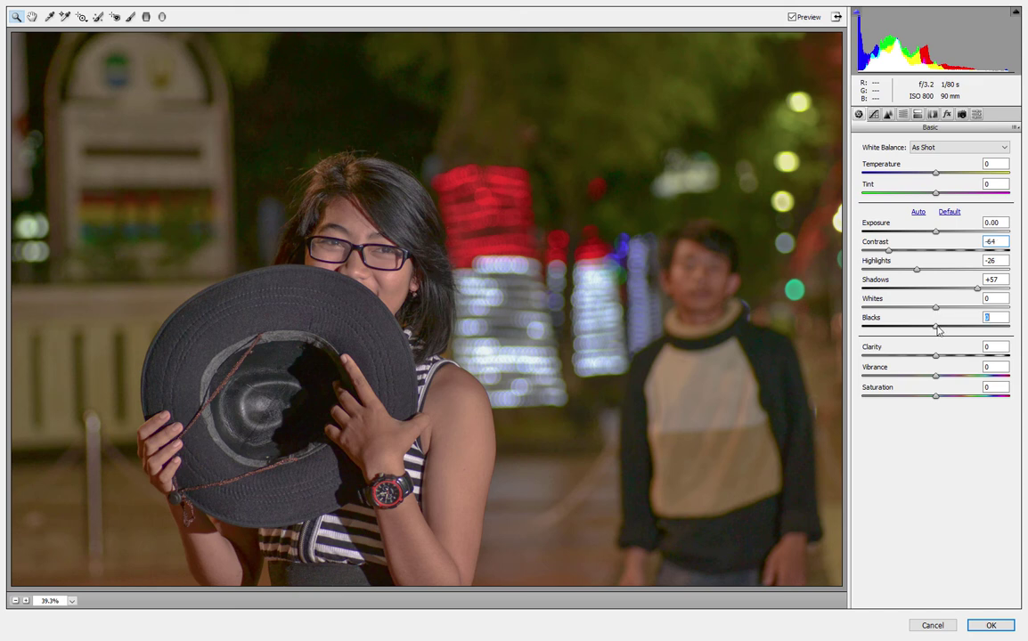
Set Blacks to +15 and Vibrance to -5, keeping Whites at 0, and apply the Camera Raw Filter.
left_click(938, 330)
mouse_move(938, 331)
left_mouse_down()
mouse_move(919, 314)
mouse_move(936, 311)
left_mouse_up()
type("0")
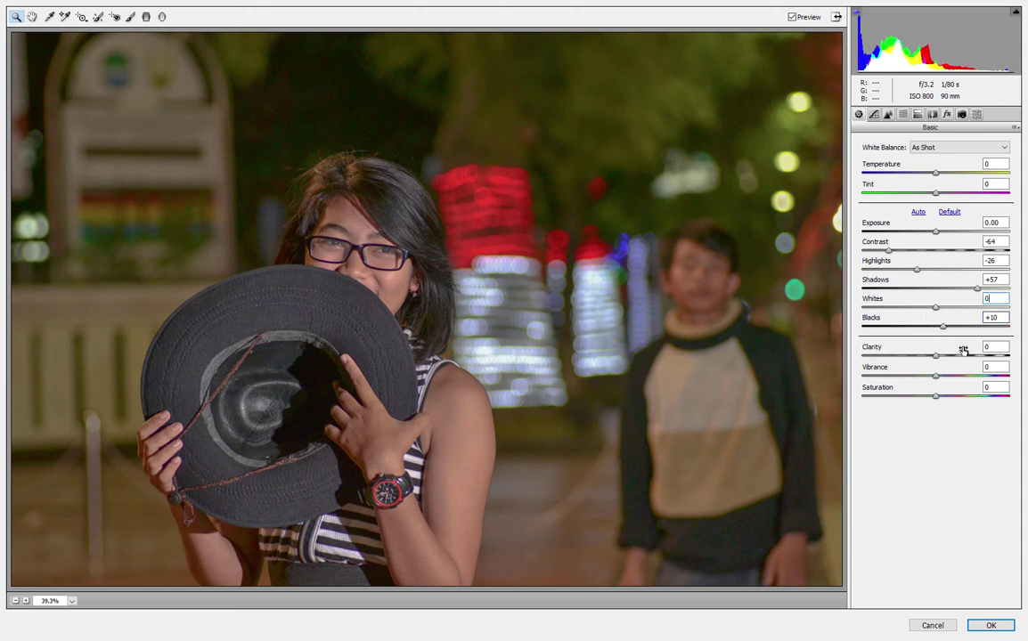
left_click_drag(943, 327, 946, 330)
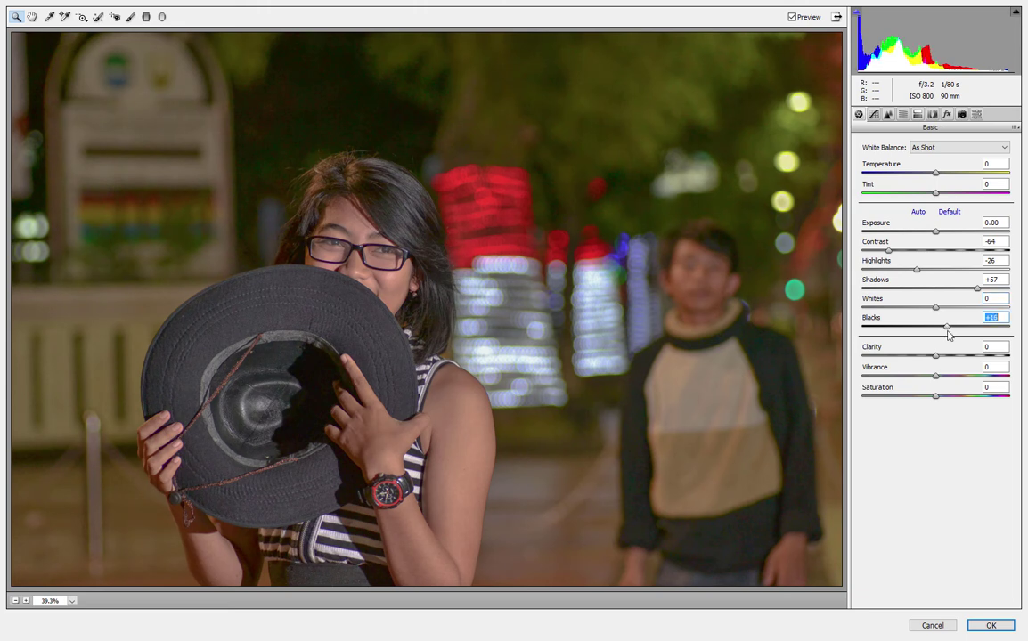
left_click(932, 379)
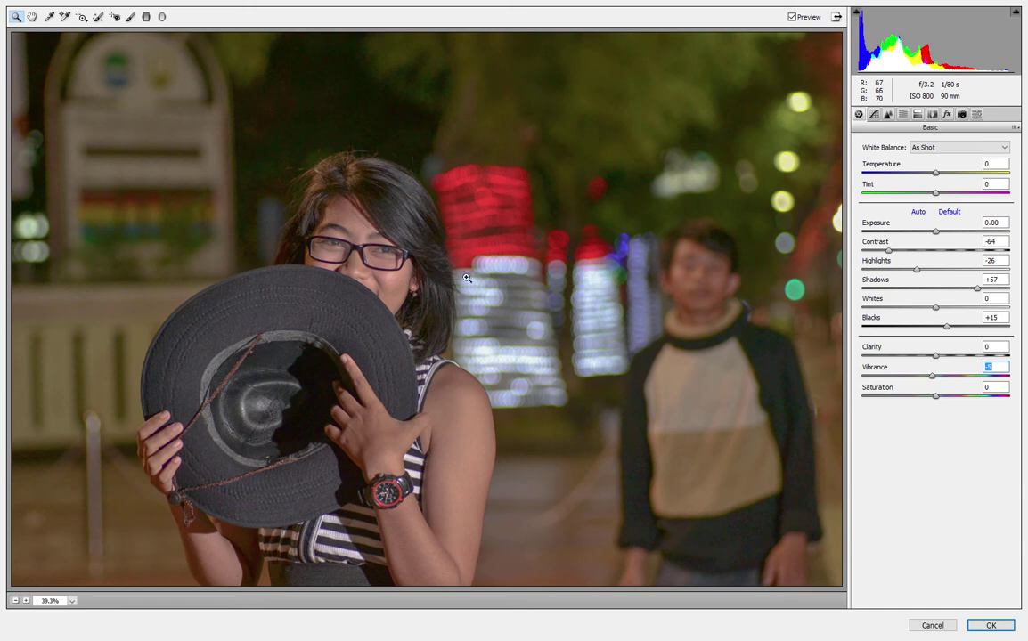
left_click(997, 629)
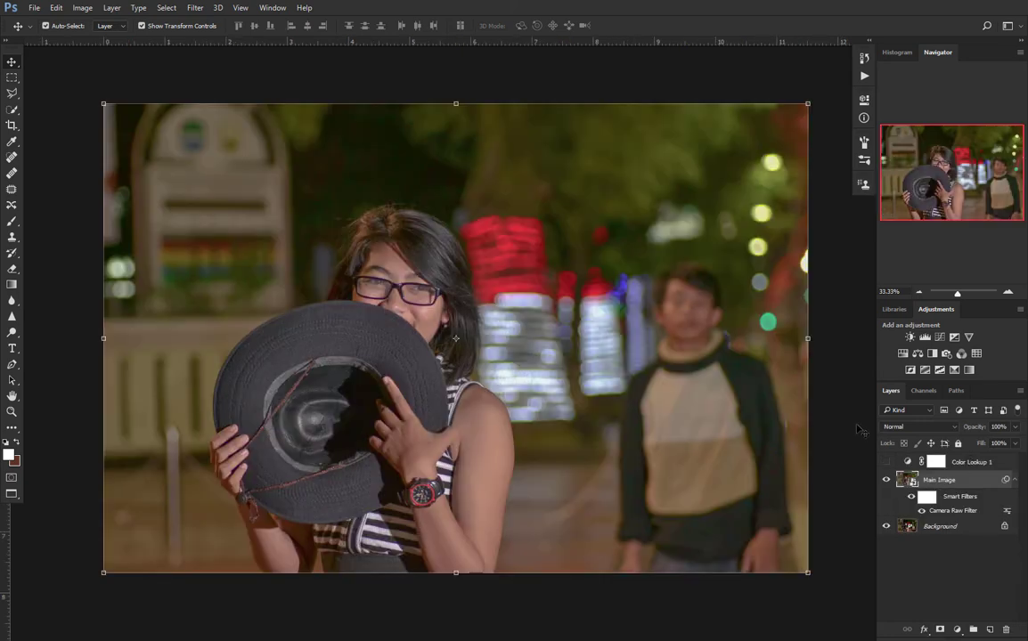
Show the Color Lookup 1 layer and compare the grading with Main Image hidden and visible.
left_click(986, 462)
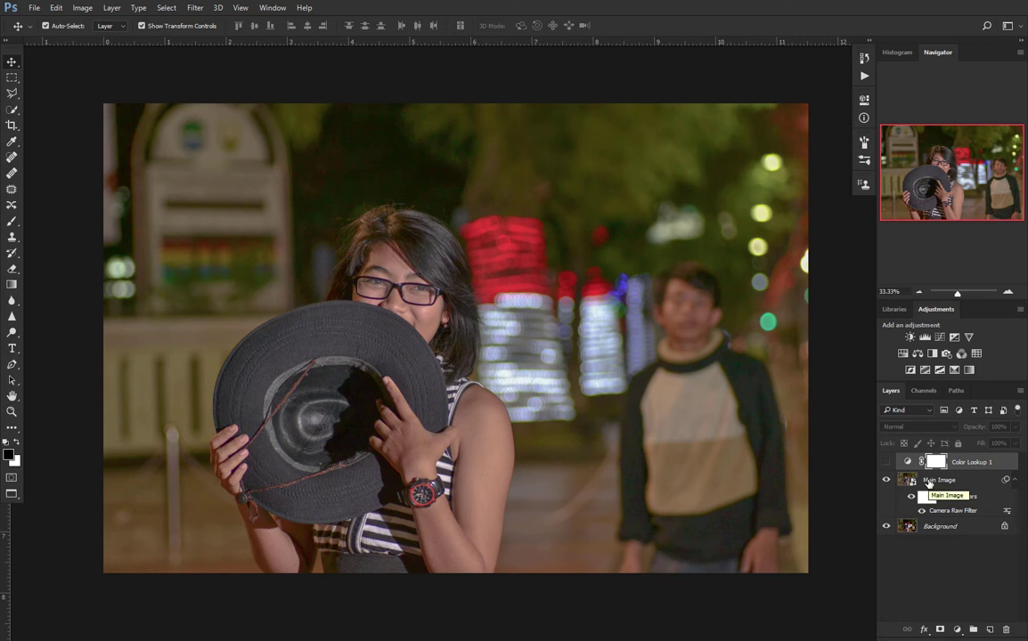
left_click(887, 481)
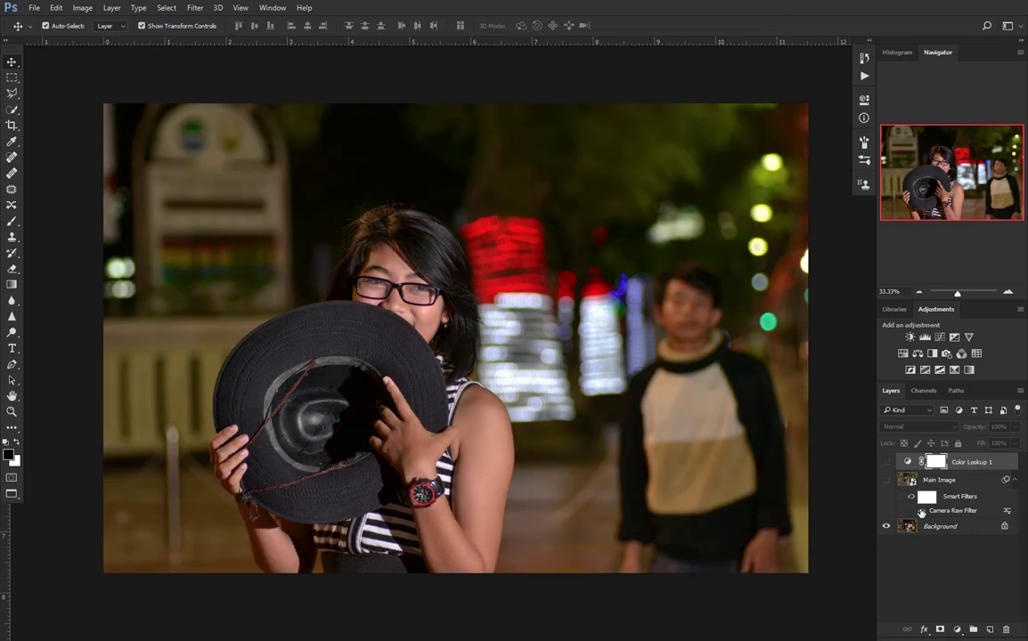
left_click(887, 463)
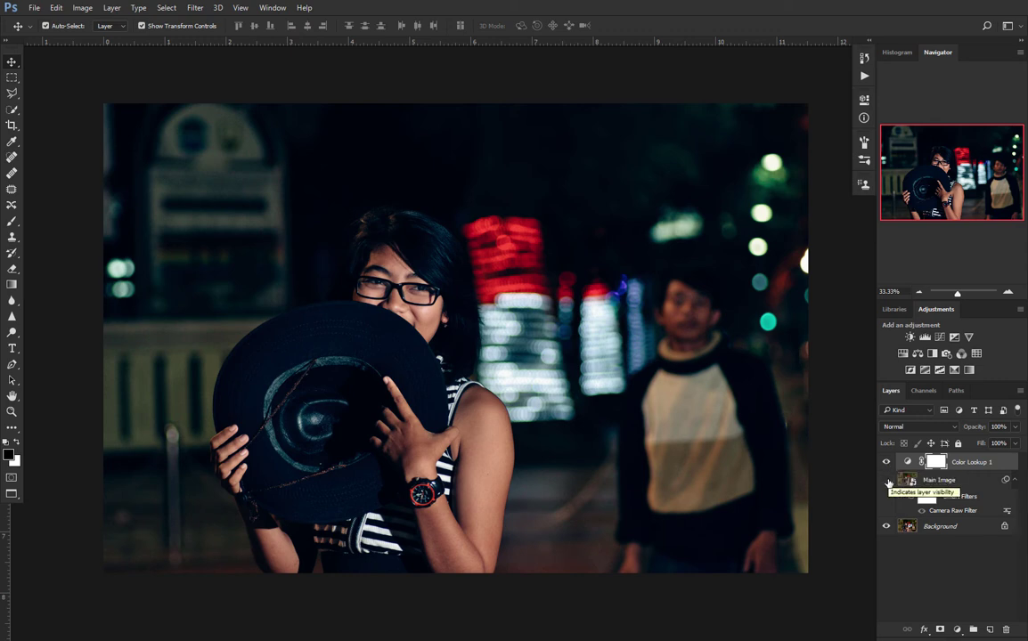
left_click(887, 481)
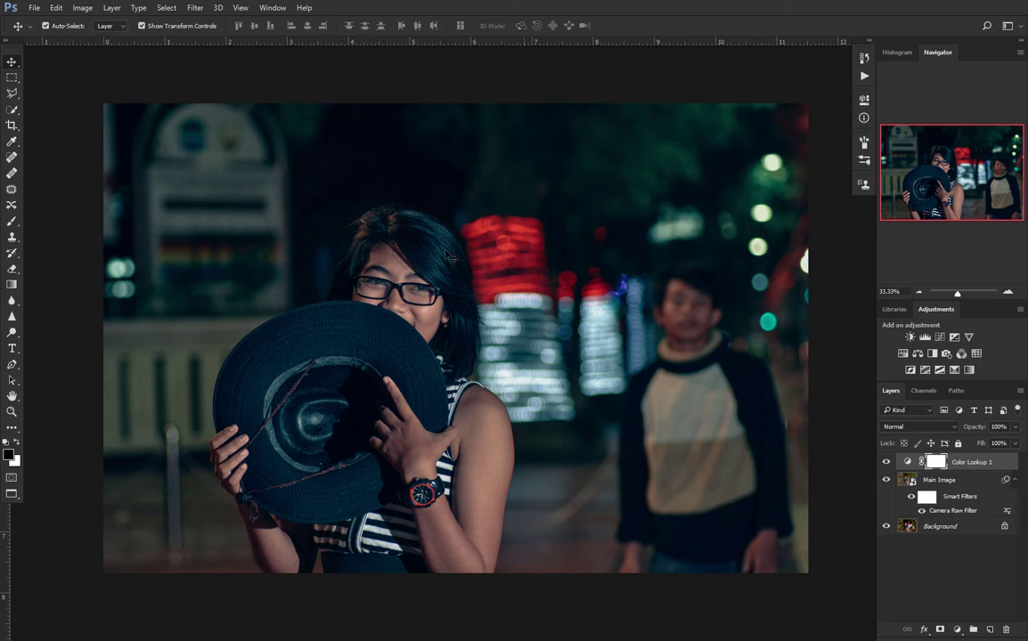
left_click(886, 480)
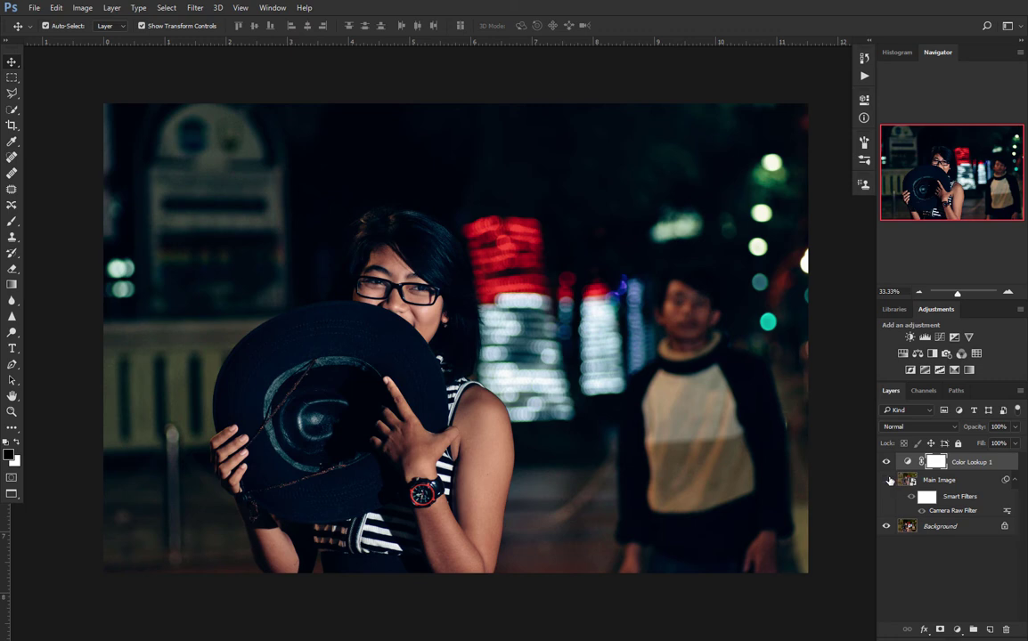
left_click(886, 480)
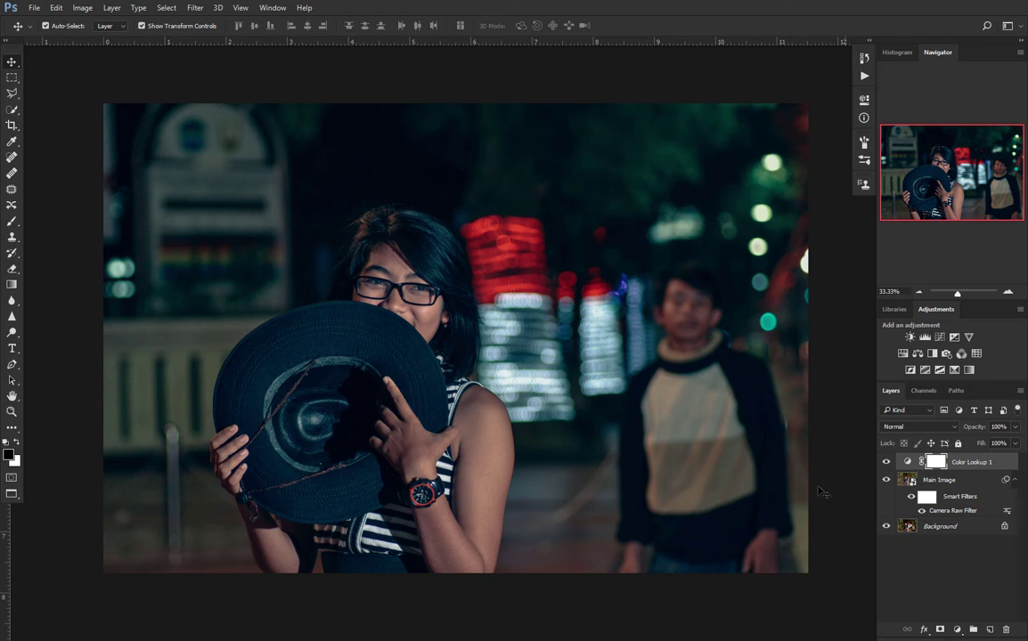
Reopen Main Image's Camera Raw Filter, reduce Shadows to about +26 and apply the change.
left_click(934, 513)
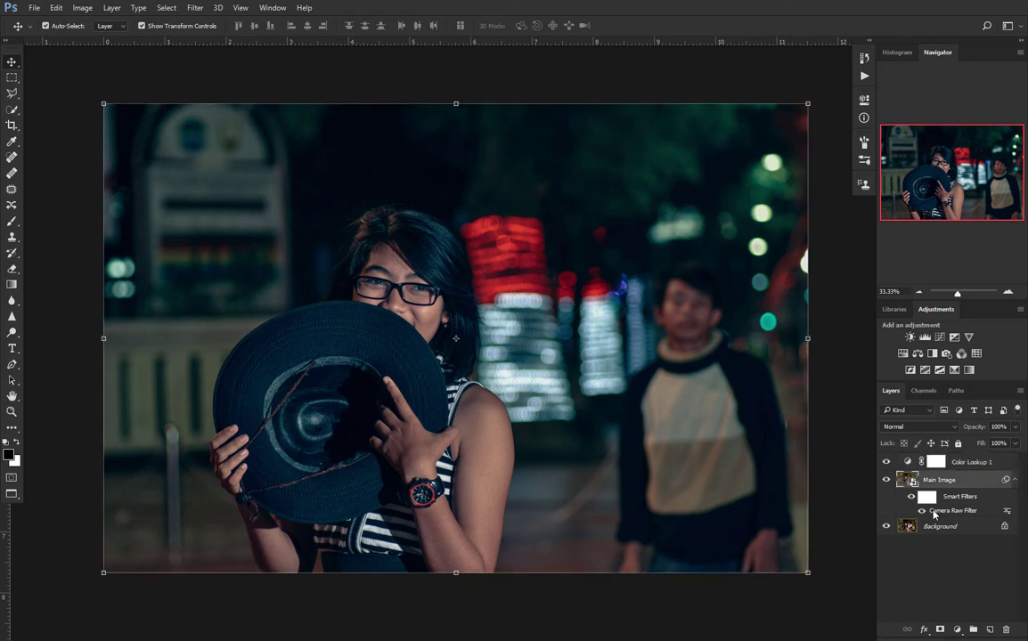
double_click(933, 513)
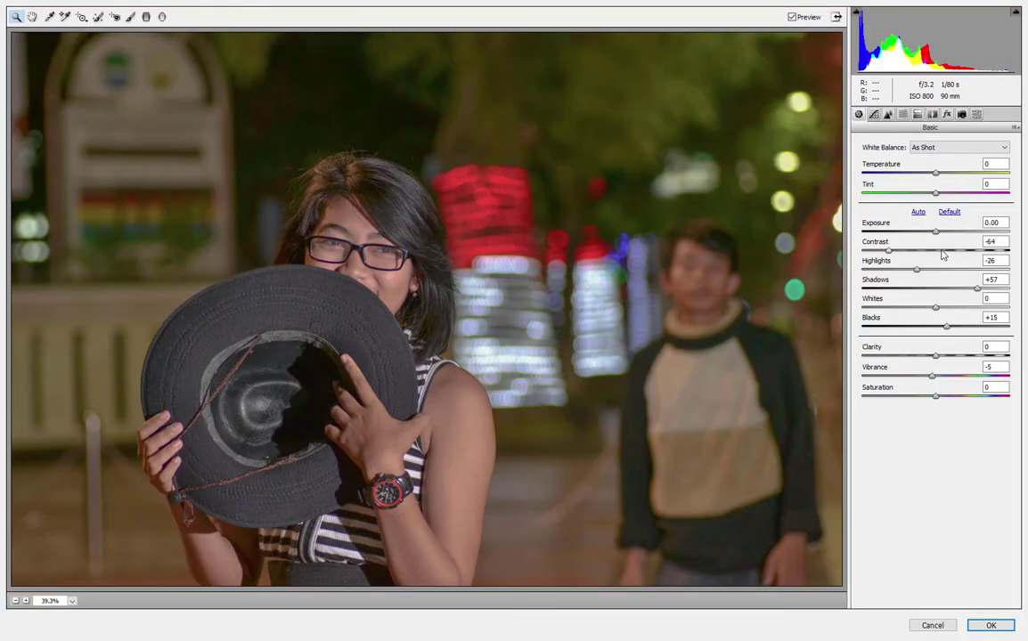
left_click(943, 624)
left_click(977, 291)
left_click_drag(969, 294, 952, 289)
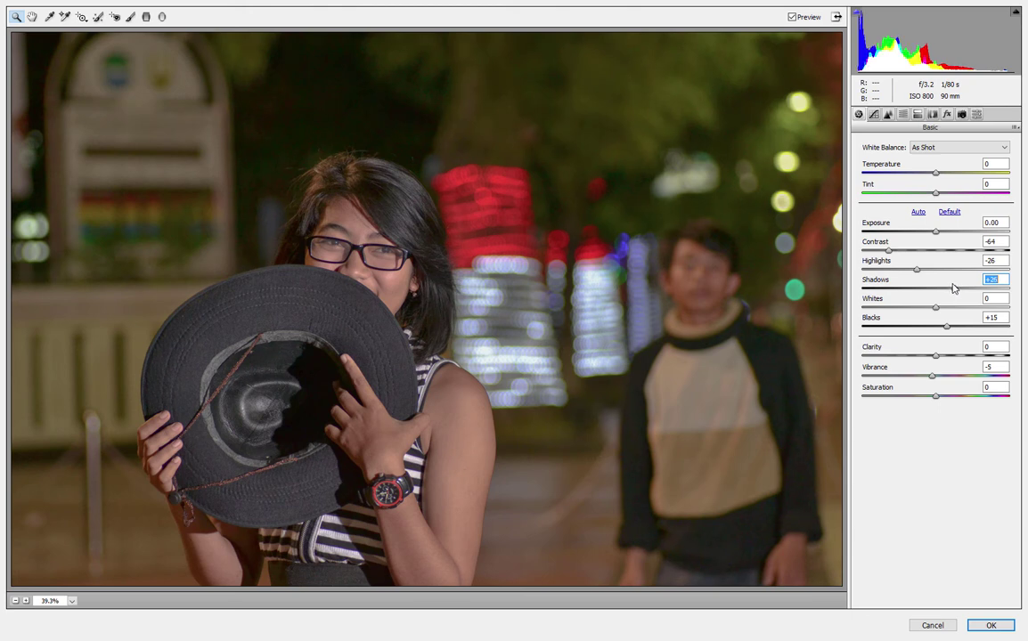
left_click(989, 626)
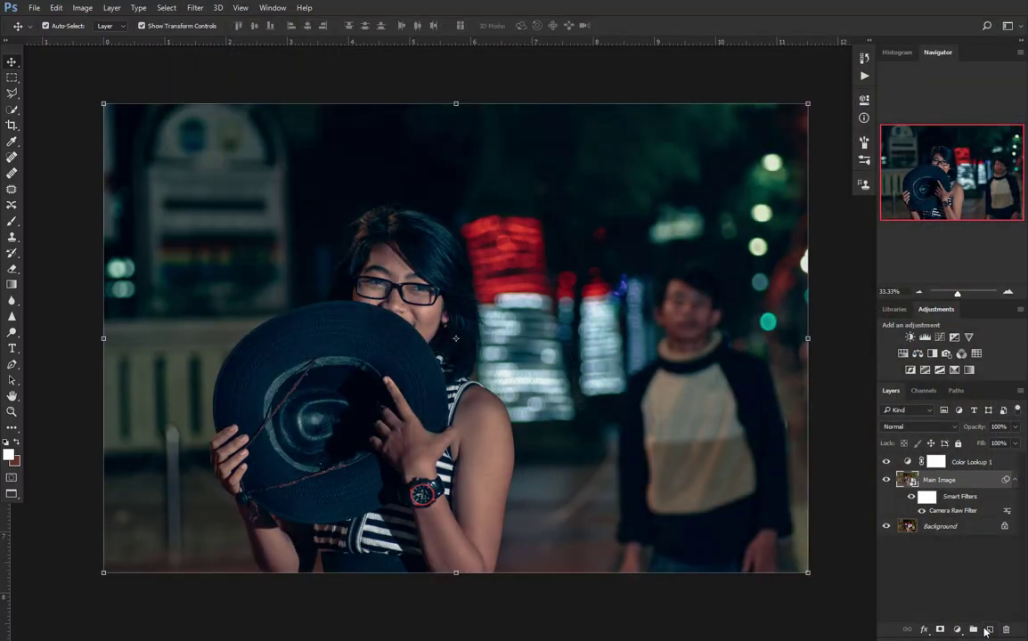
Hide the Main Image layer, collapse its smart filters and compare the Background with and without Color Lookup 1.
left_click(831, 515)
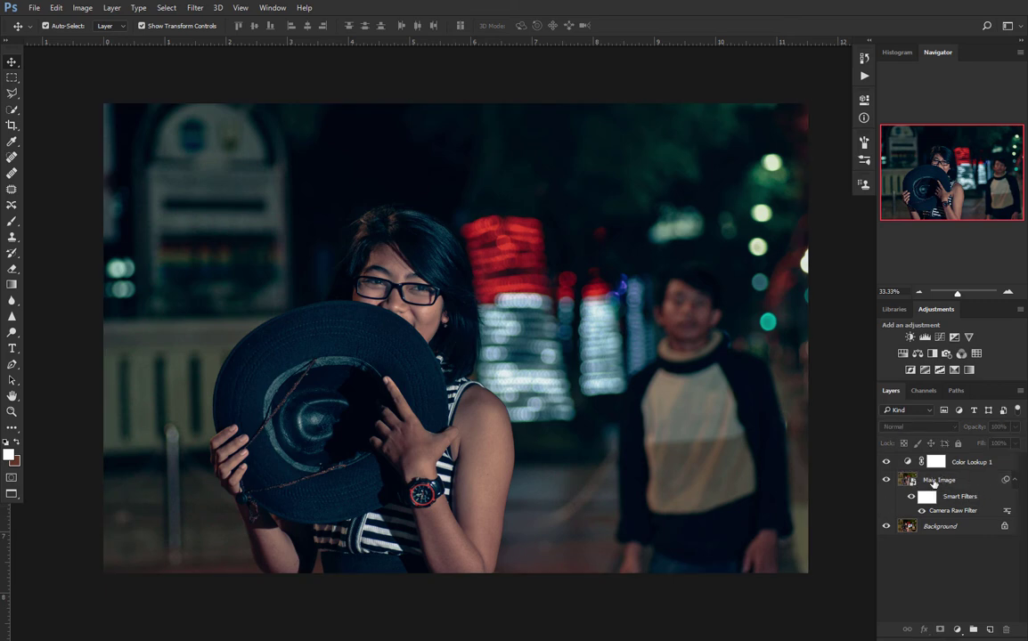
left_click(935, 482)
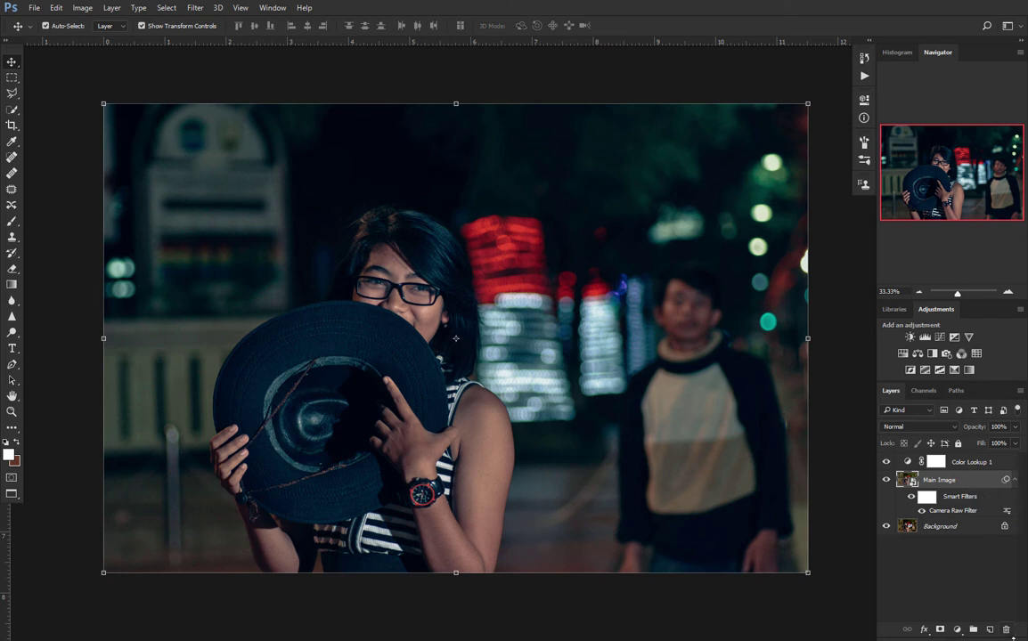
left_click(885, 480)
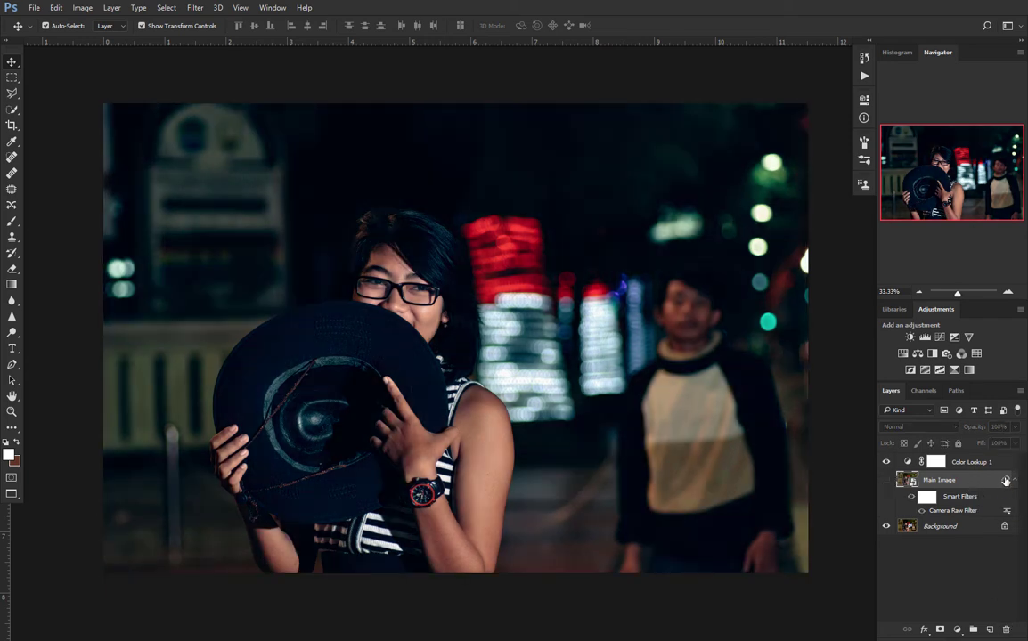
left_click(1015, 481)
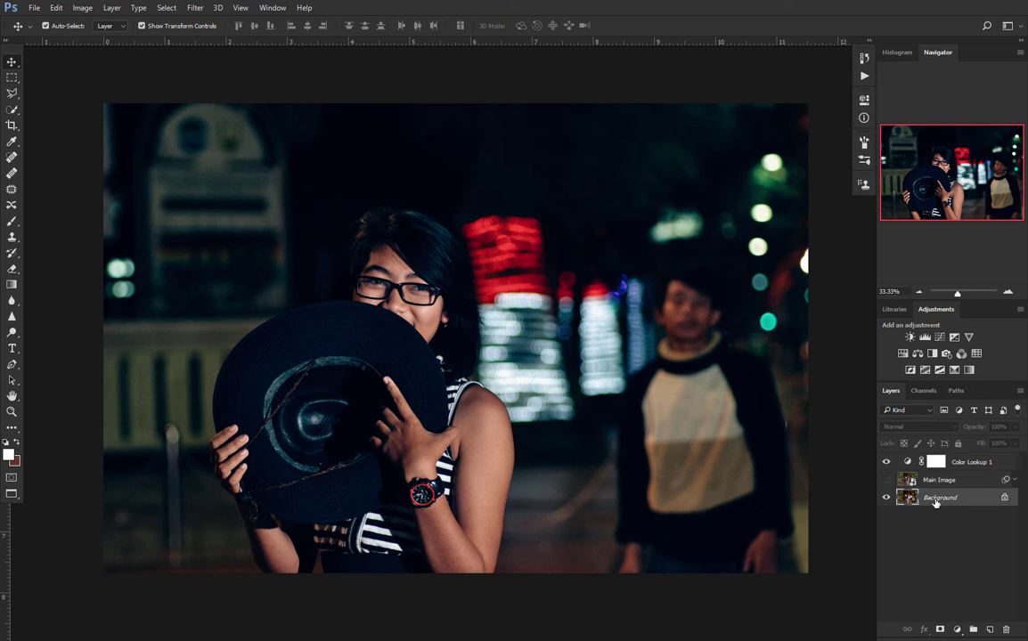
left_click(886, 463)
left_click(886, 462)
Add a Brightness/Contrast adjustment layer directly above the Background and lower its contrast.
left_click(958, 629)
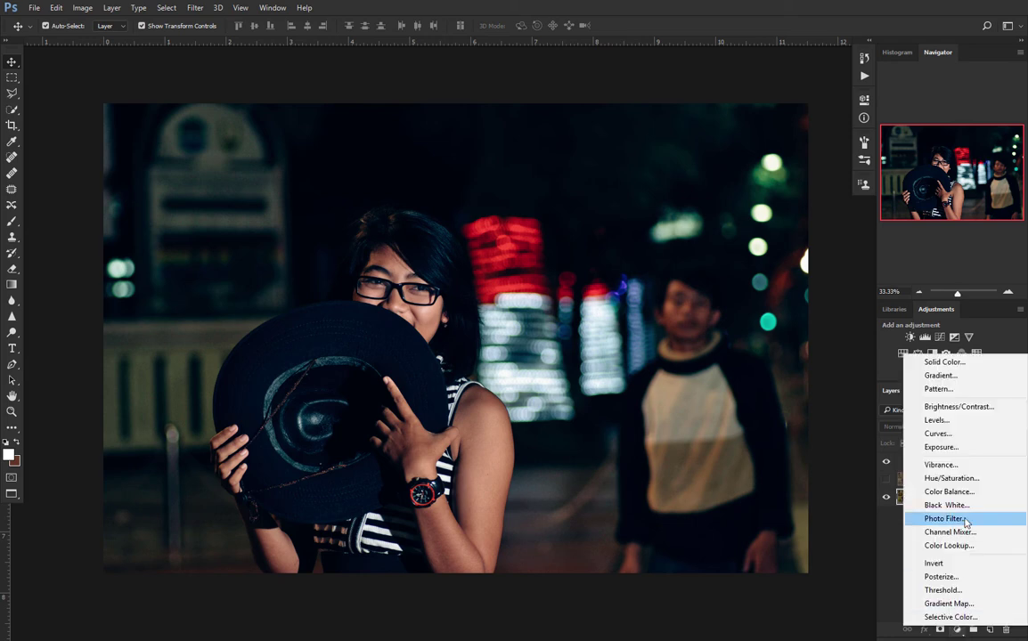
left_click(956, 412)
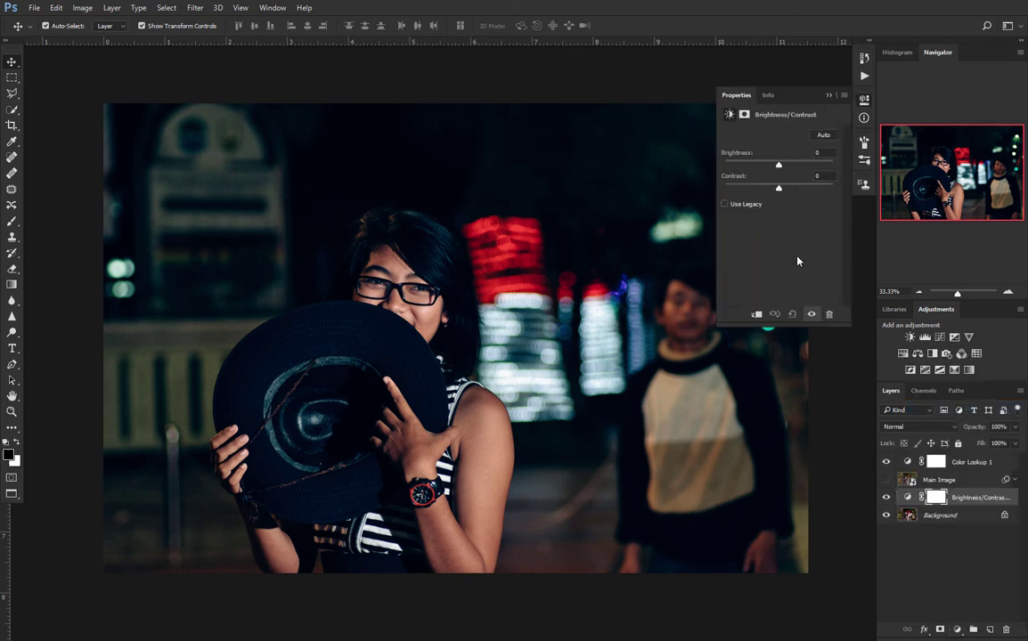
mouse_move(779, 190)
left_mouse_down()
mouse_move(746, 189)
mouse_move(762, 195)
left_mouse_up()
left_click_drag(755, 194, 758, 195)
left_click(829, 94)
Add a Levels adjustment layer above the Brightness/Contrast layer and raise its black output level to 29.
left_click(957, 630)
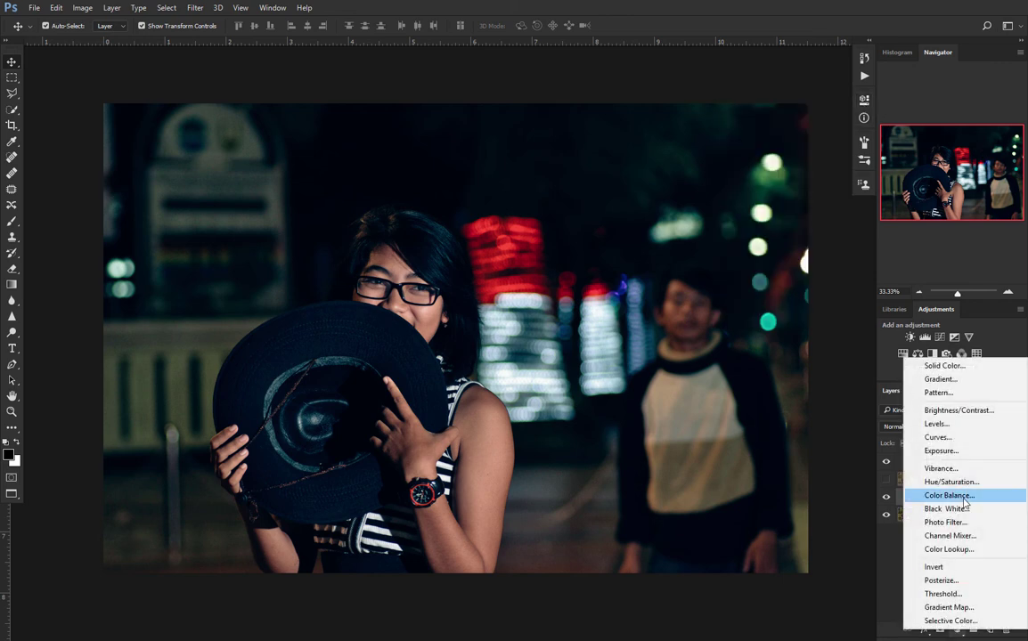
left_click(937, 424)
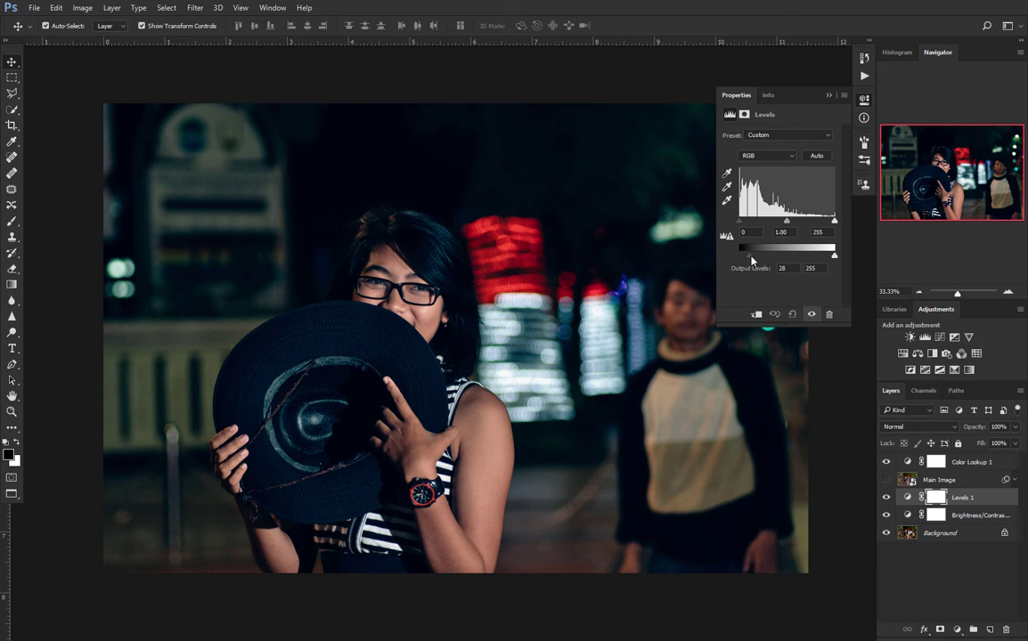
mouse_move(742, 258)
left_mouse_down()
mouse_move(772, 261)
mouse_move(751, 261)
left_mouse_up()
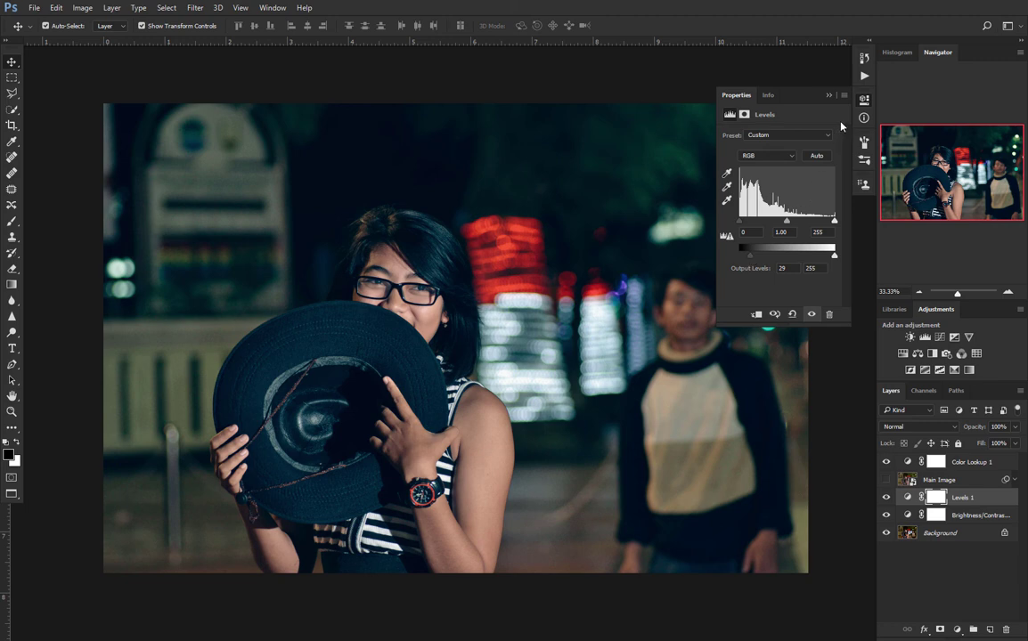
left_click(864, 159)
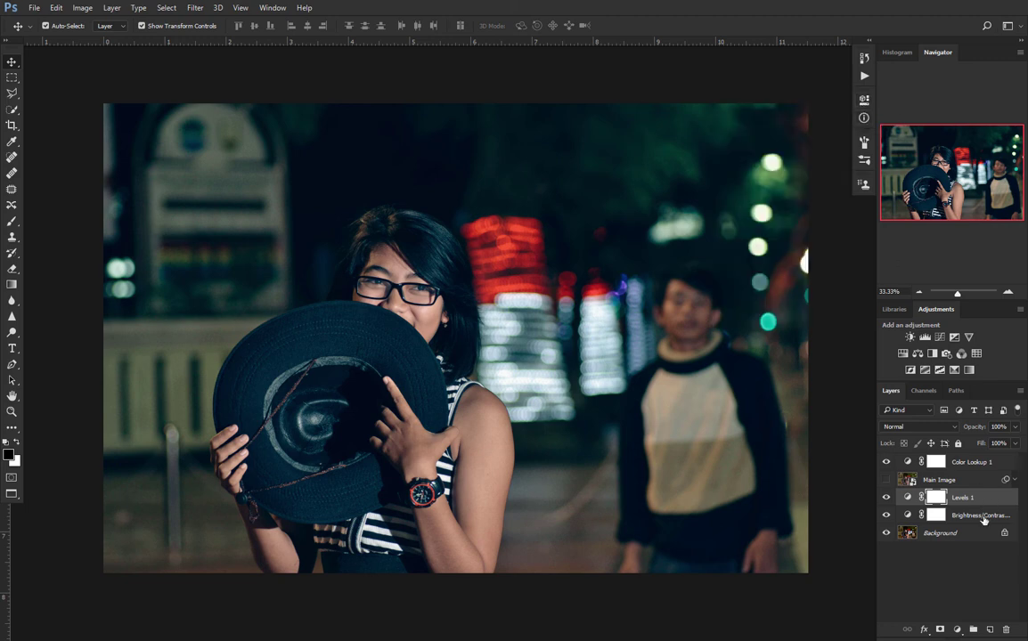
Add a Curves adjustment layer directly above Levels 1 and anchor three points along its RGB diagonal.
left_click(956, 629)
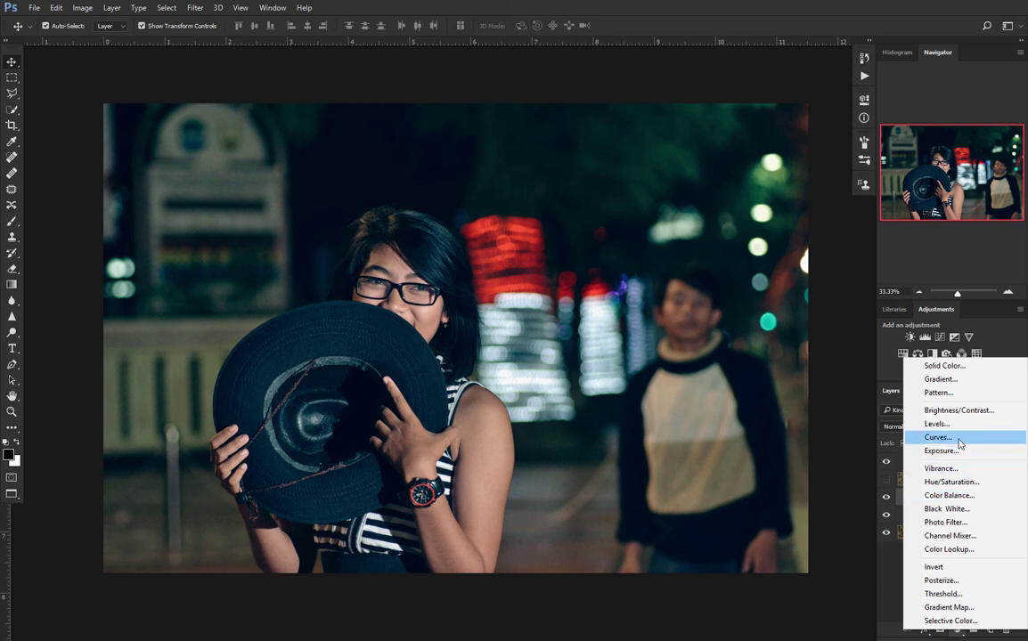
left_click(937, 437)
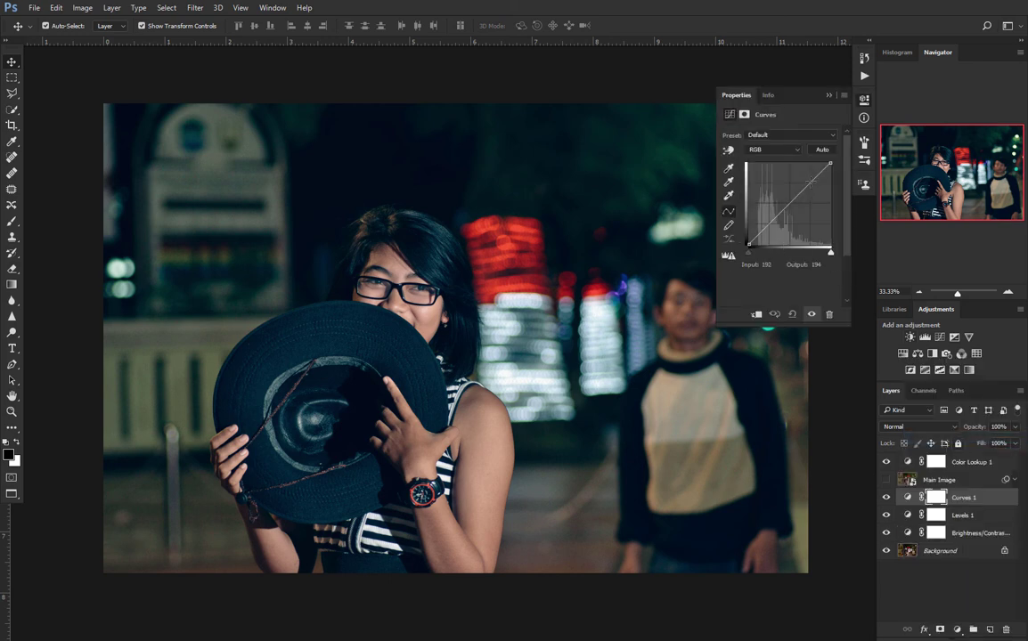
left_click(811, 182)
left_click(790, 204)
left_click(769, 224)
Hide Levels 1 and raise the black point of the Curves 1 curve slightly to lift the shadows.
left_click(886, 516)
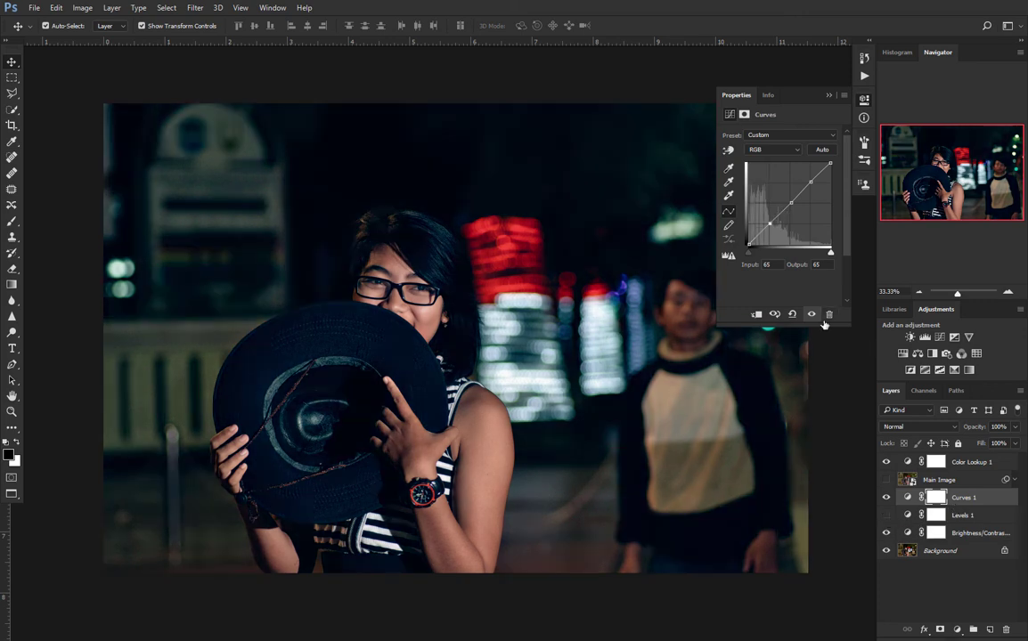
left_click_drag(749, 246, 750, 239)
mouse_move(671, 214)
left_mouse_down()
mouse_move(695, 203)
mouse_move(692, 189)
mouse_move(695, 206)
mouse_move(694, 196)
left_mouse_up()
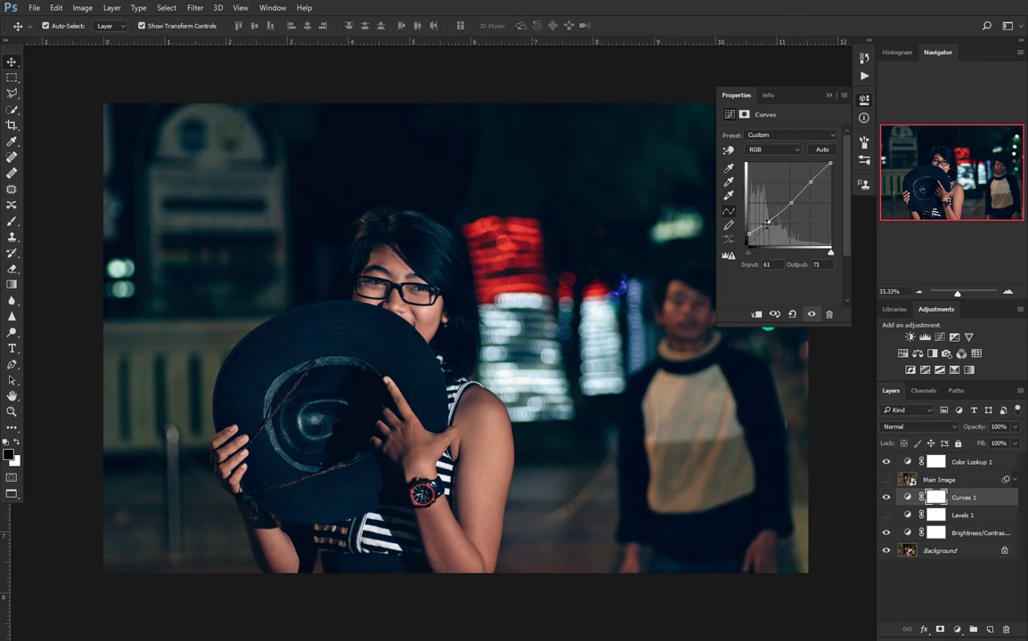
left_click_drag(678, 211, 678, 205)
left_click_drag(695, 203, 695, 197)
left_click(864, 100)
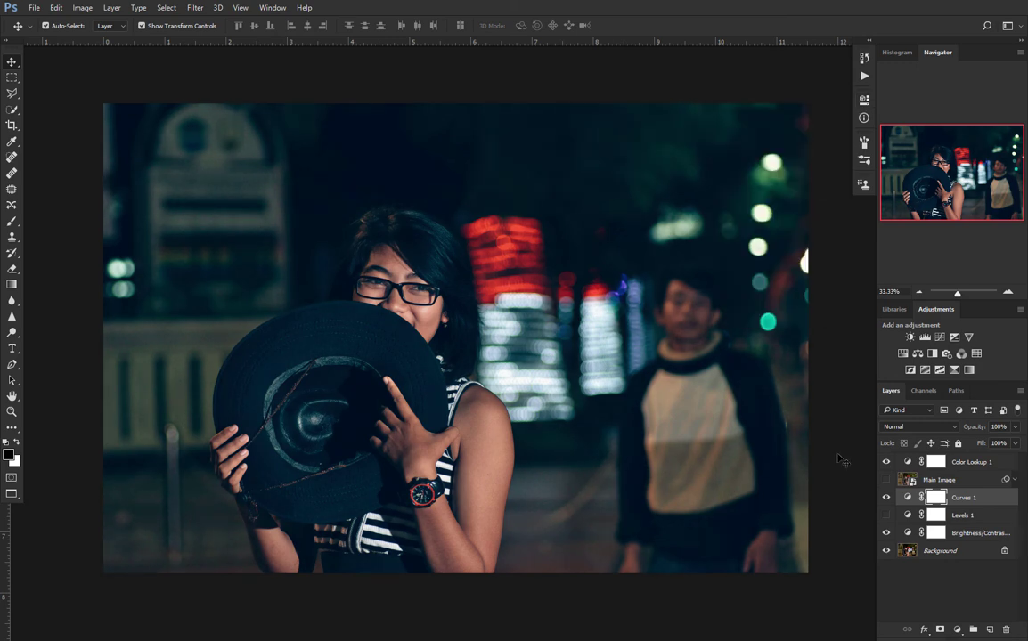
Compare the fade from Curves 1 against Levels 1 by alternating the visibility of the two layers.
left_click(887, 497)
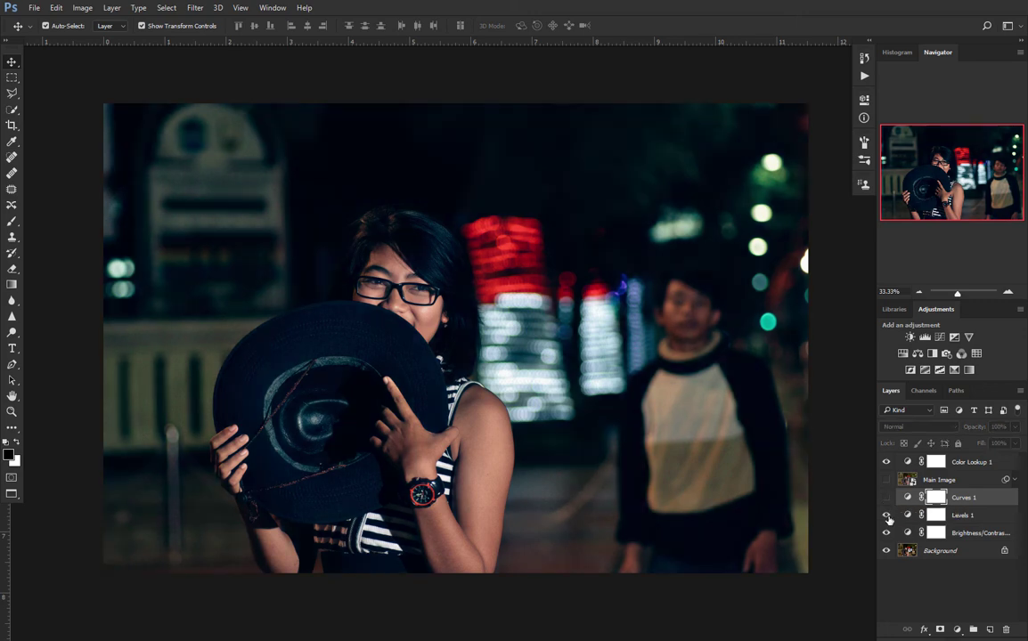
left_click(887, 515)
left_click(887, 516)
left_click(886, 499)
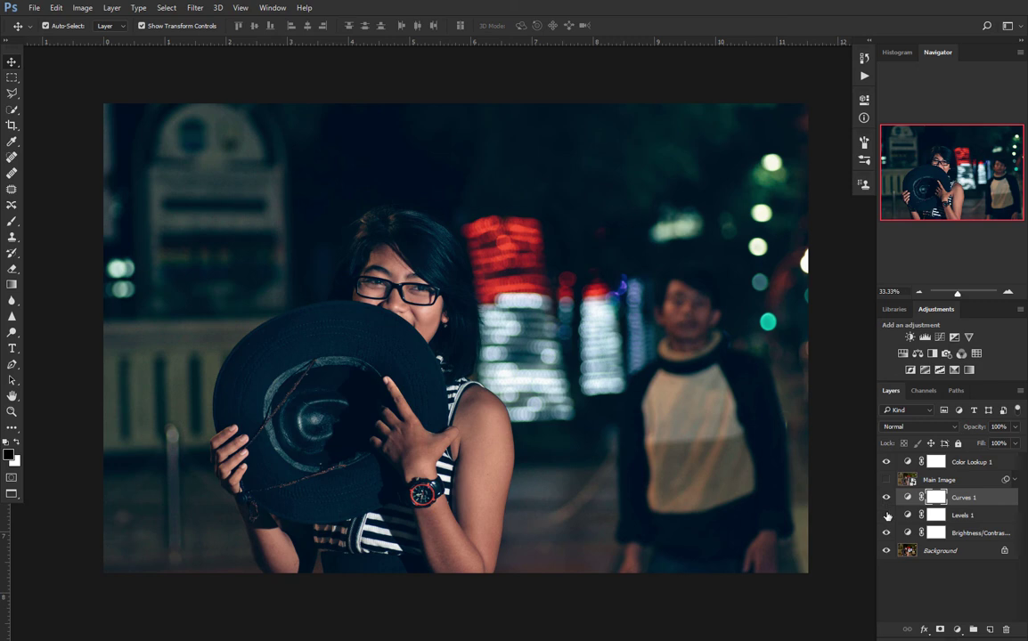
left_click(886, 497)
Lower the Levels 1 black output level to 18, and switch visibility from Levels 1 to Curves 1.
double_click(935, 515)
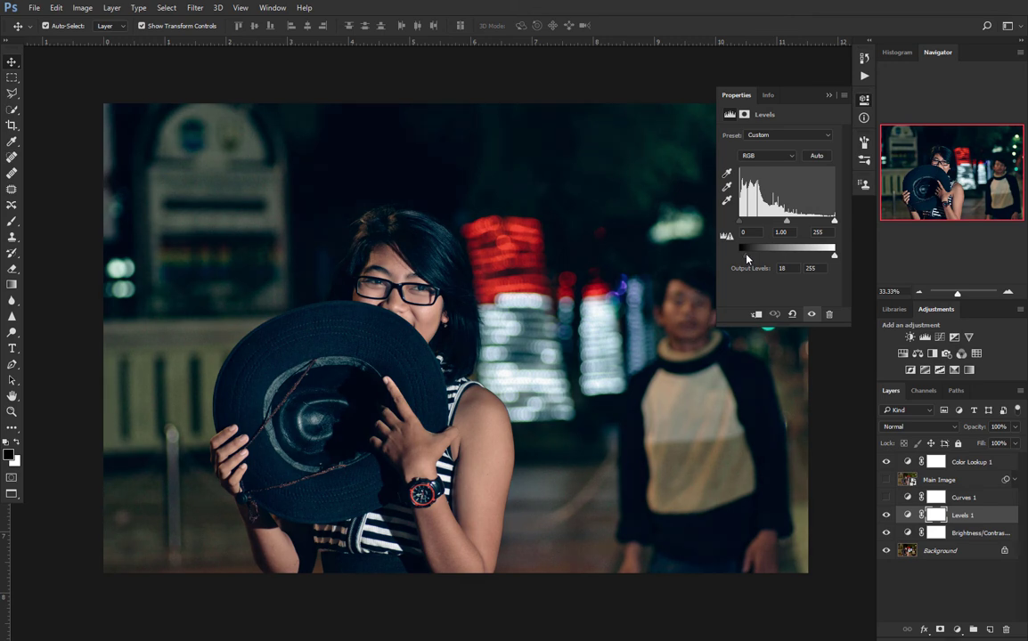
double_click(779, 94)
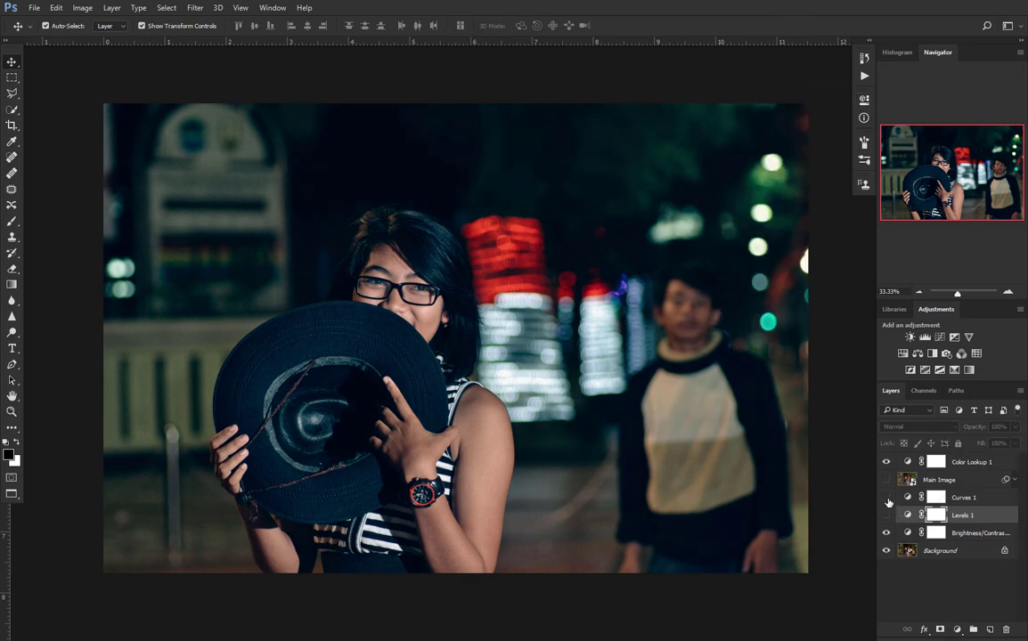
left_click(886, 515)
left_click(886, 497)
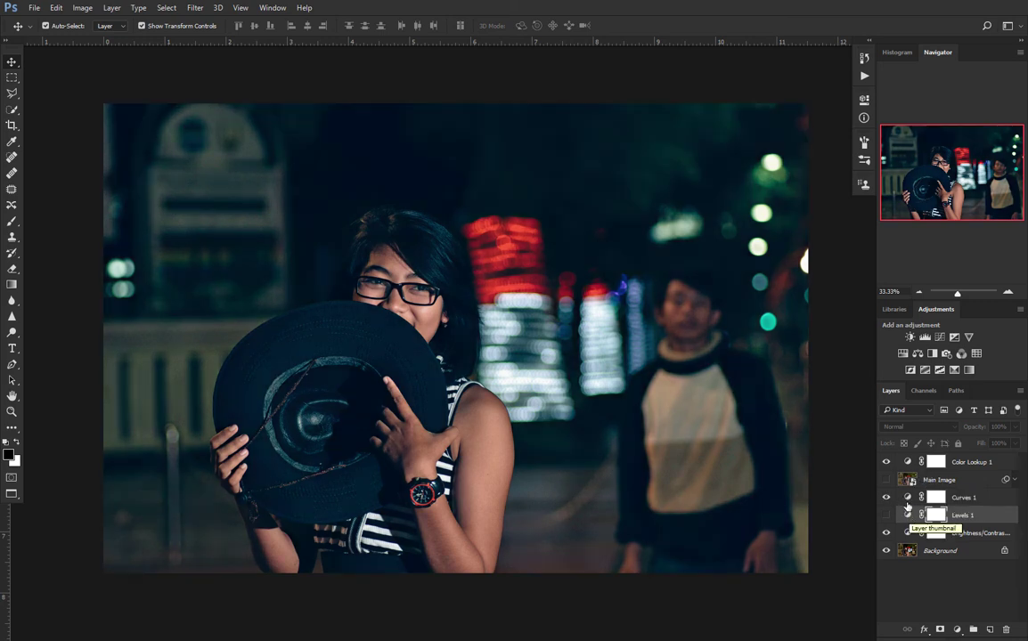
Group the Curves, Levels and Brightness/Contrast adjustment layers and name the group Adjusment.
left_click(908, 501)
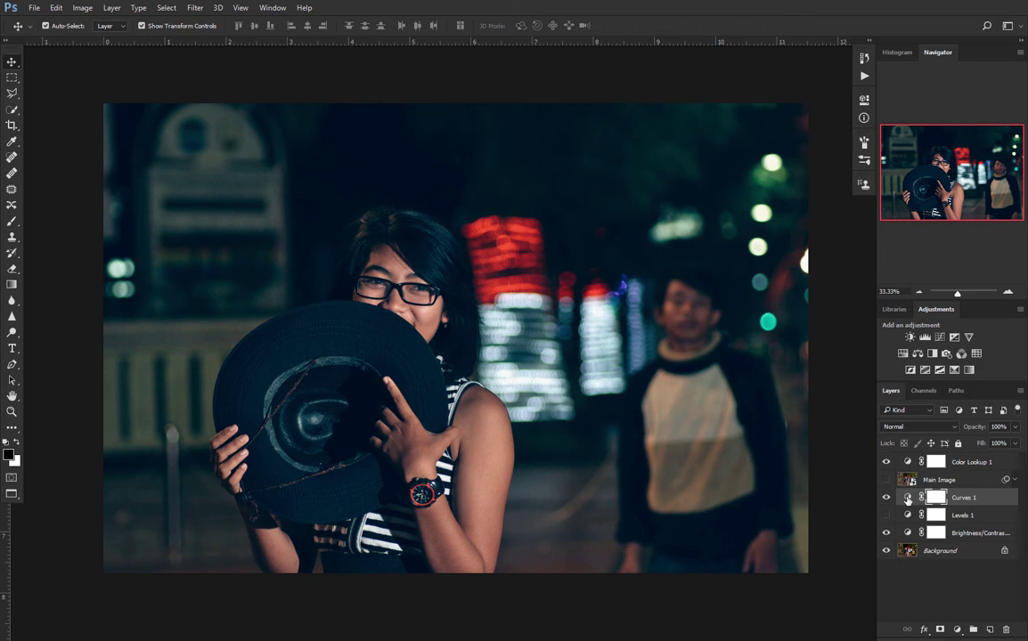
left_click(963, 532, "shift")
key("ctrl")
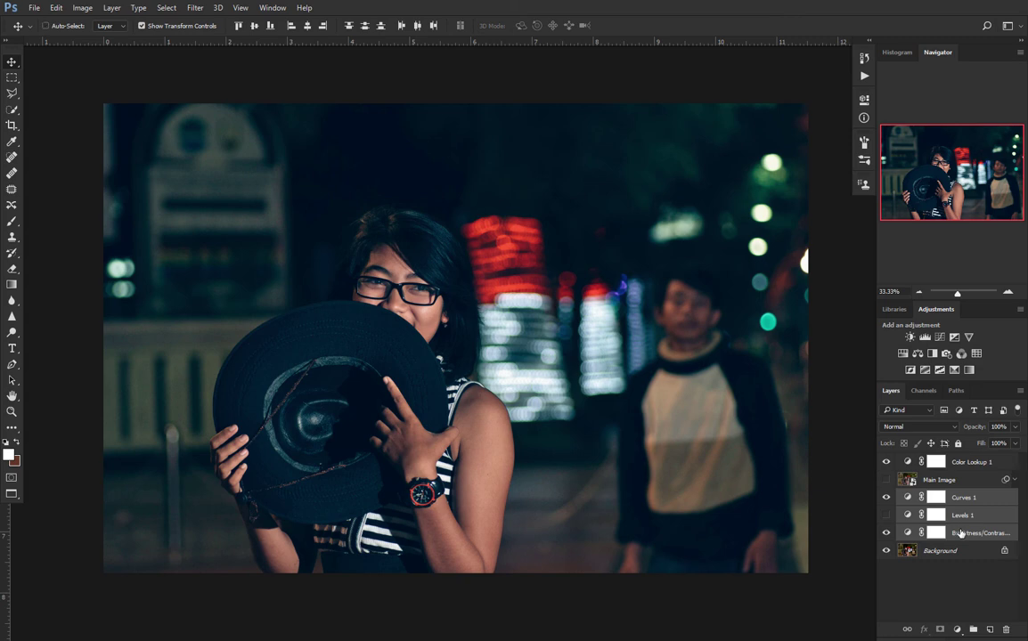
key("ctrl+g")
double_click(931, 496)
type("Adjustm")
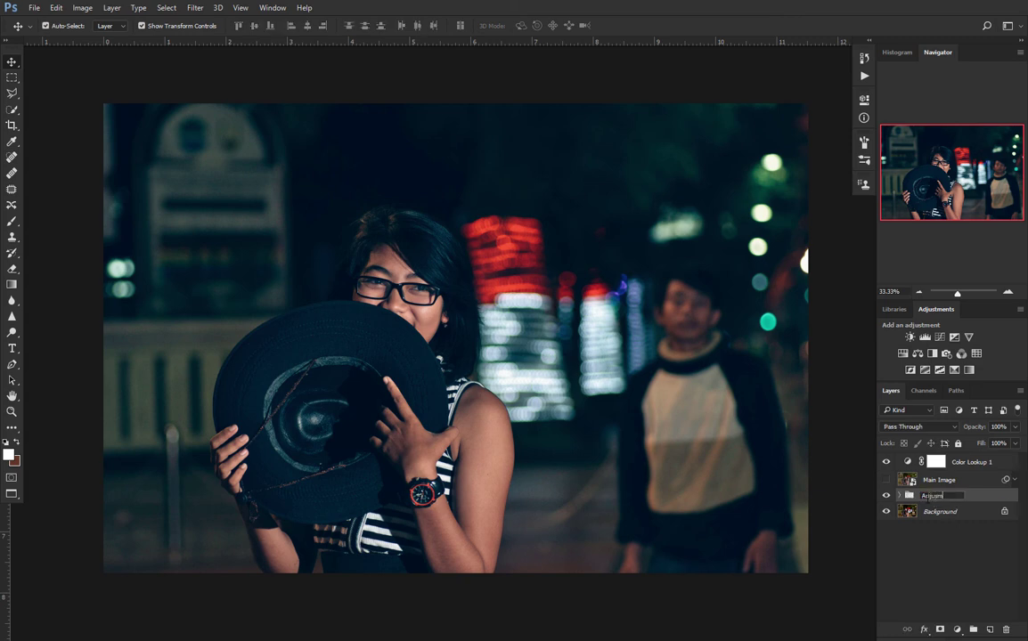
type("ent")
key("Return")
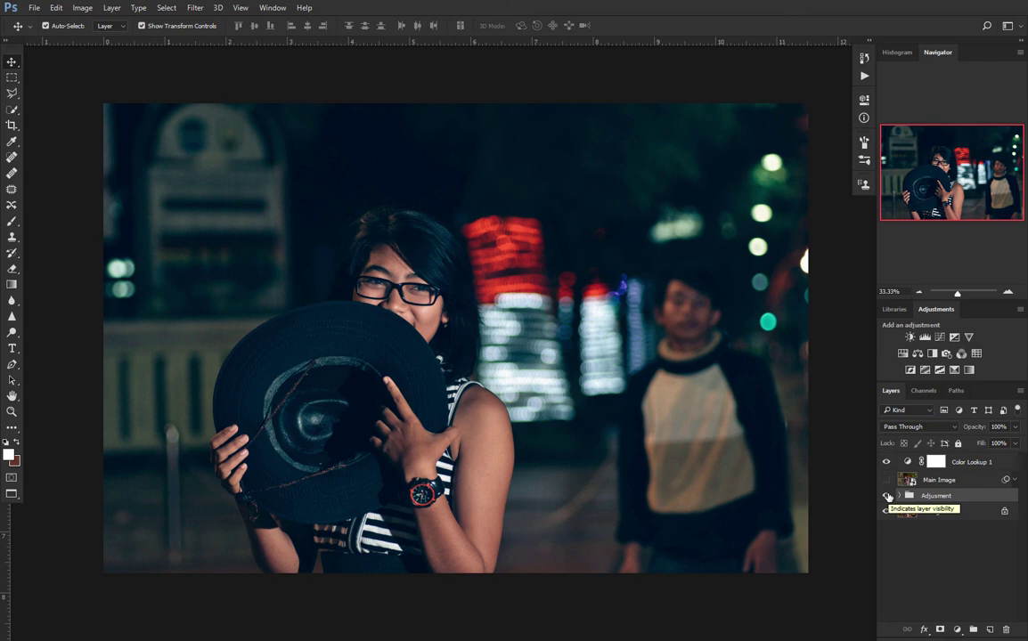
Compare the Adjusment group's look with the Main Image layer, leaving only the group shown.
left_click(886, 495)
left_click(887, 481)
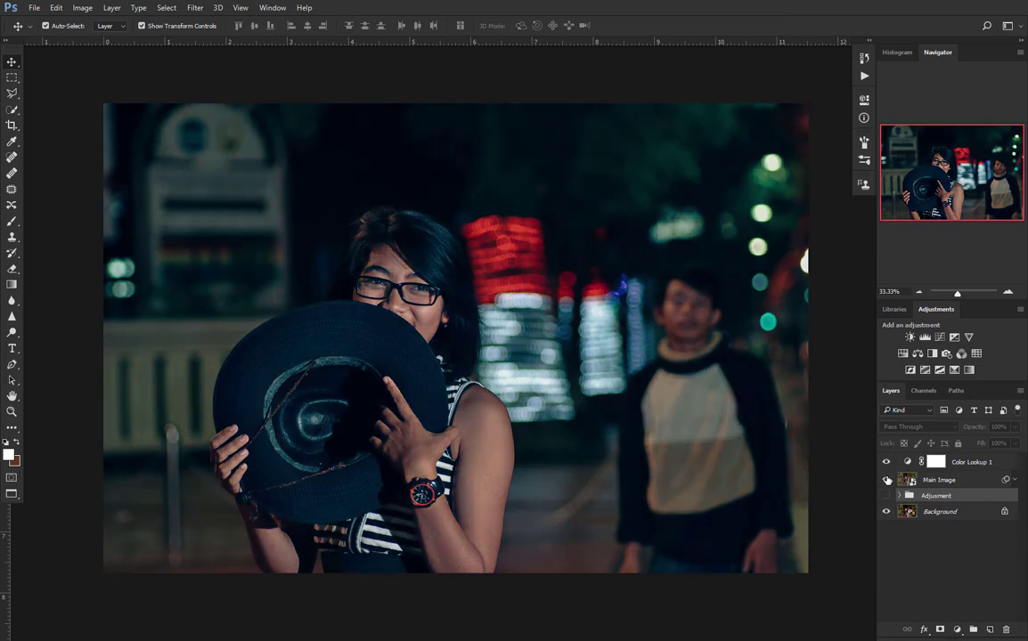
left_click(886, 480)
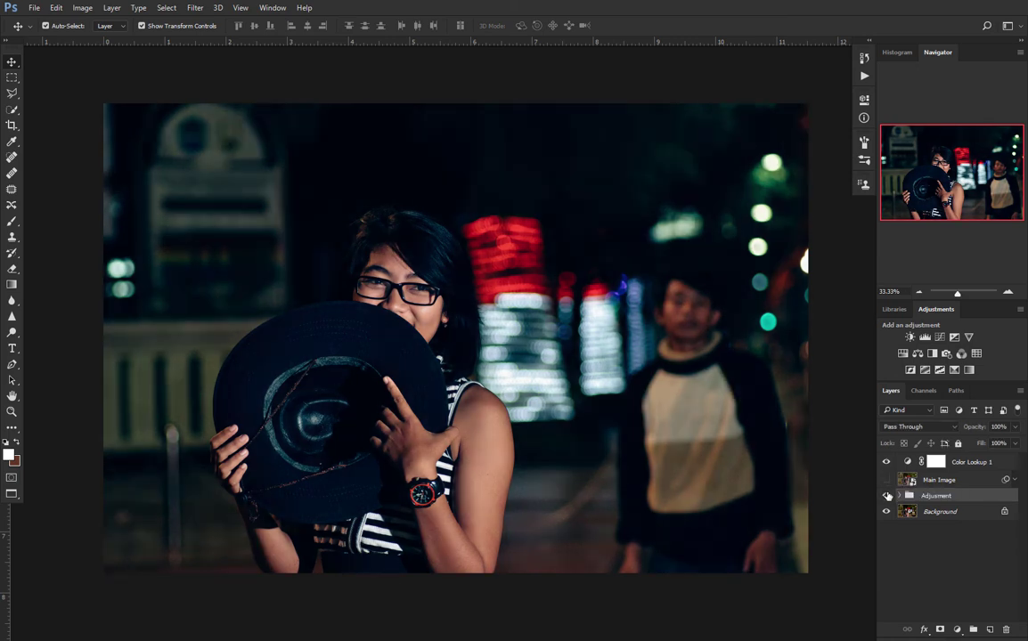
left_click(886, 495)
left_click(886, 495)
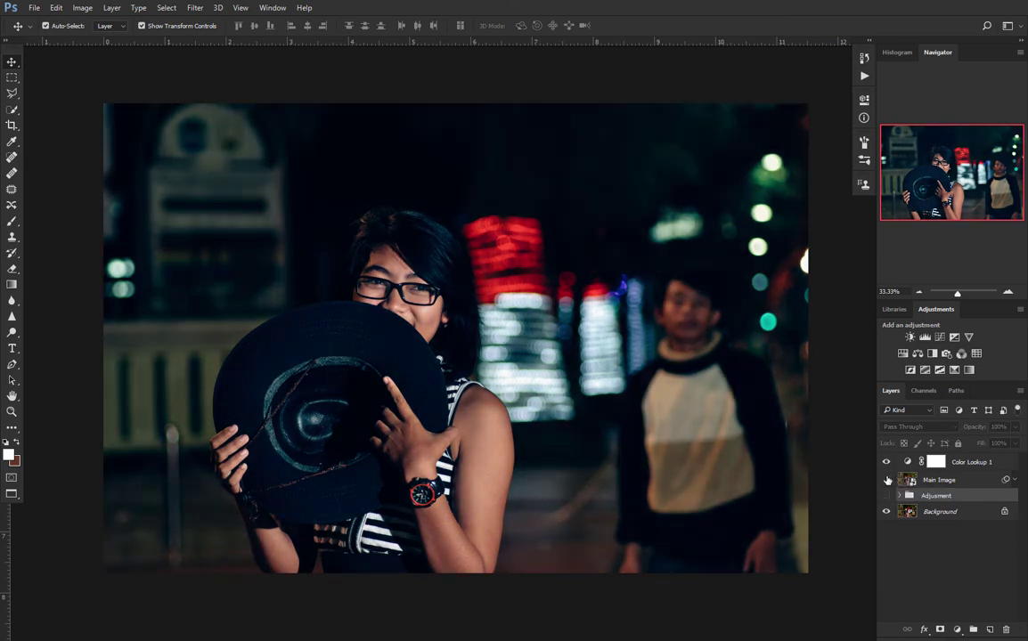
left_click(887, 480)
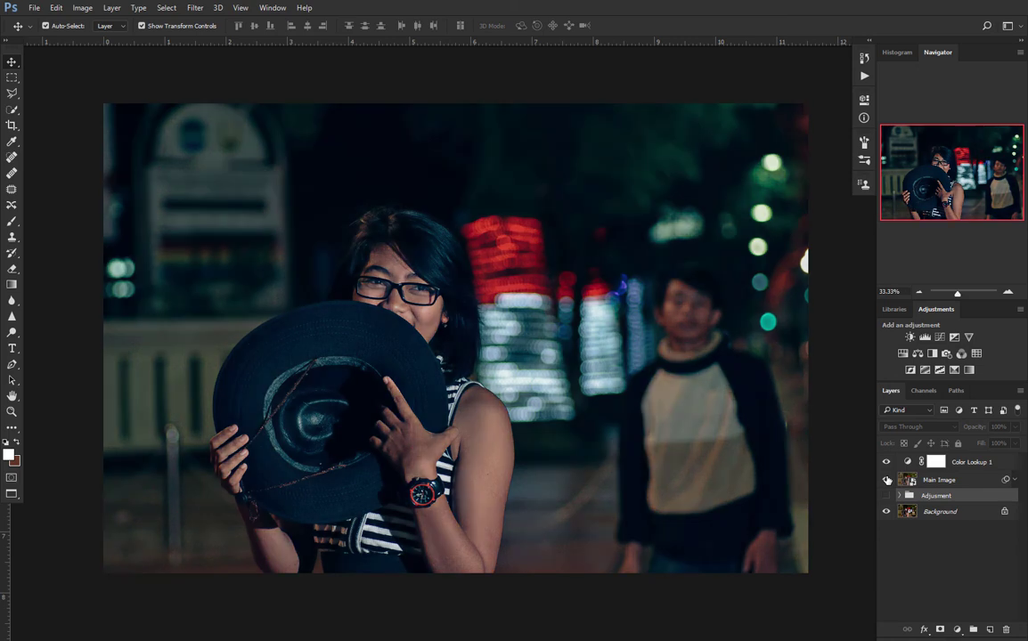
left_click(887, 495)
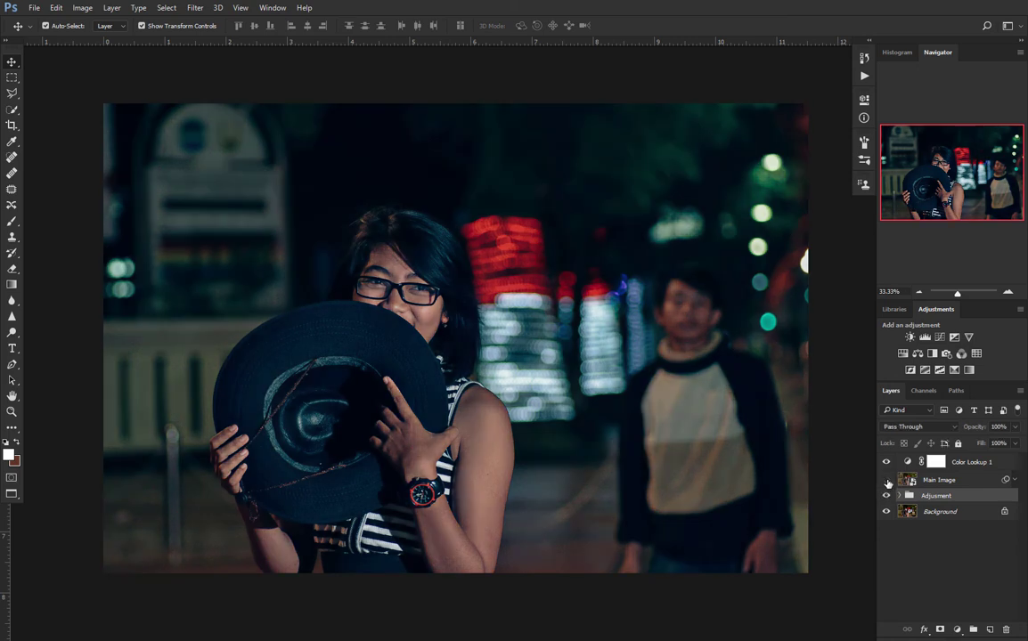
left_click(887, 482)
left_click(886, 480)
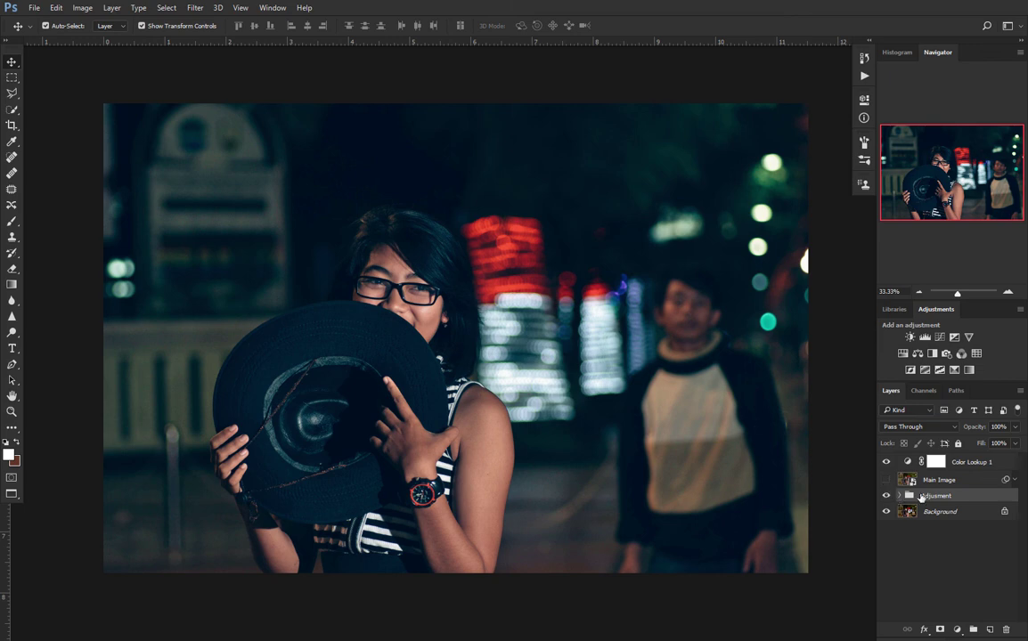
On a new layer above Color Lookup 1, paint the woman's face, arms and hand white with a soft 200 px brush.
left_click(971, 462)
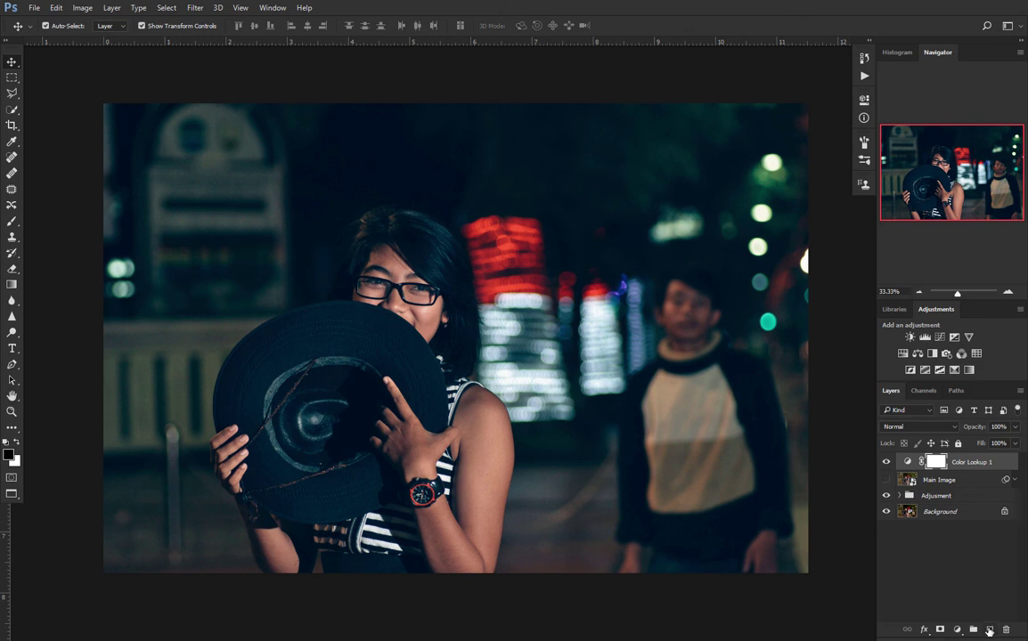
left_click(988, 630)
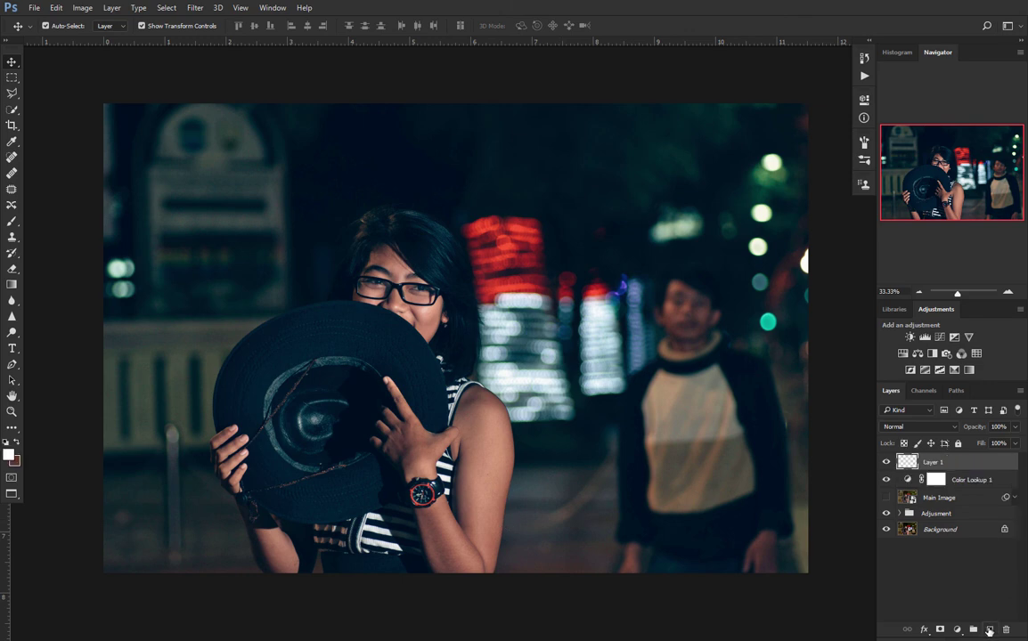
left_click(12, 220)
mouse_move(413, 450)
left_mouse_down()
mouse_move(440, 552)
mouse_move(464, 563)
mouse_move(485, 481)
mouse_move(477, 411)
mouse_move(491, 430)
mouse_move(466, 442)
mouse_move(498, 456)
mouse_move(484, 539)
left_mouse_up()
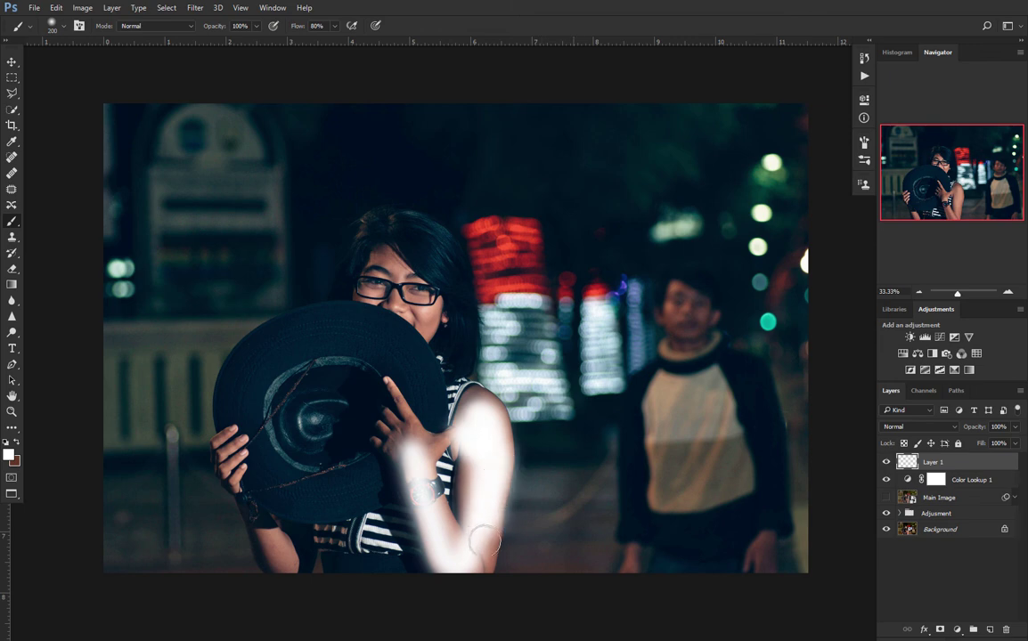
mouse_move(392, 285)
left_mouse_down()
mouse_move(343, 263)
mouse_move(417, 290)
mouse_move(390, 298)
mouse_move(419, 314)
mouse_move(366, 231)
left_mouse_up()
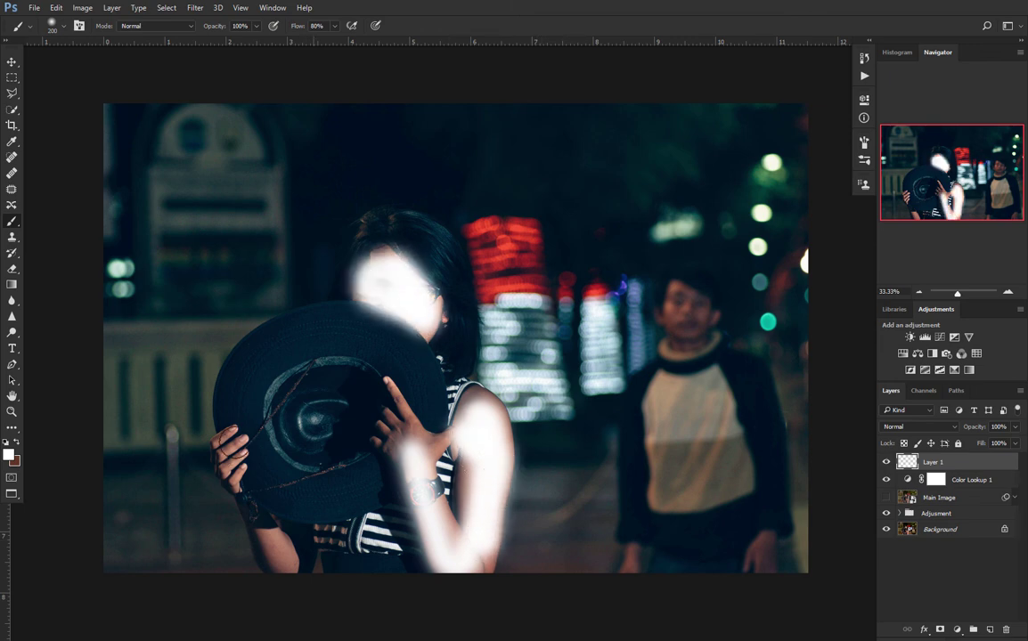
mouse_move(212, 419)
left_mouse_down()
mouse_move(209, 441)
mouse_move(281, 557)
left_mouse_up()
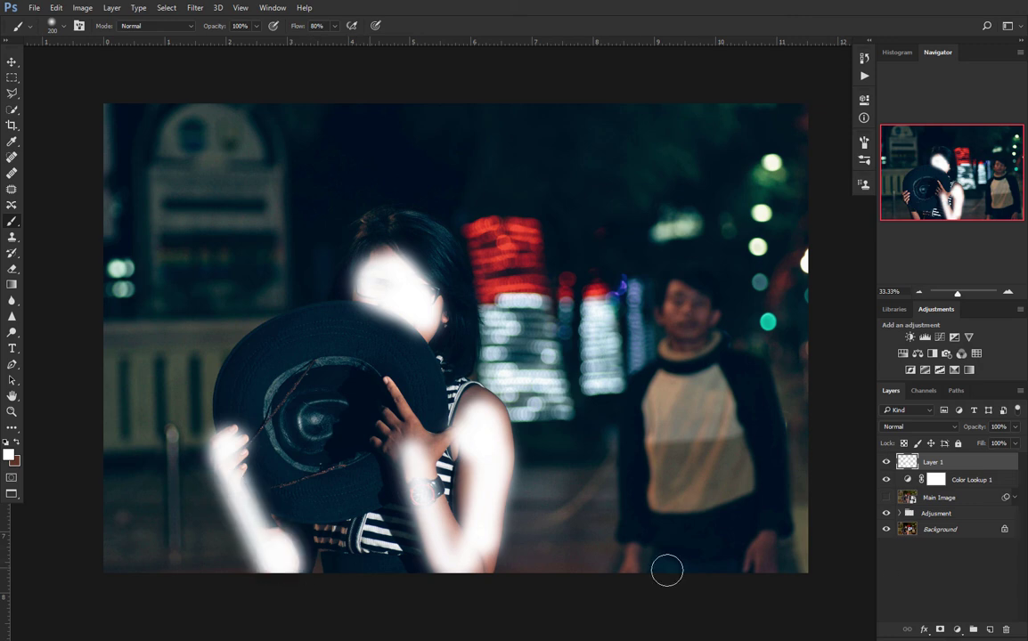
Rename the painted layer Highlight.
double_click(932, 462)
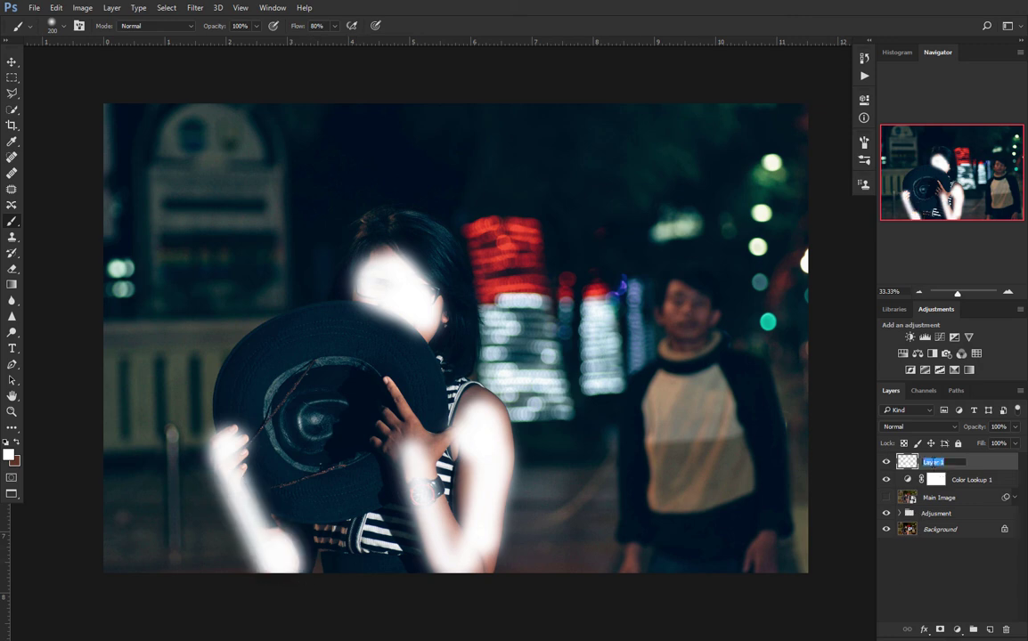
type("Highlight")
key("Return")
In the Highlight layer's blending options, split the Underlying Layer shadow limit to 116/220 and set the opacity to 24%.
right_click(973, 464)
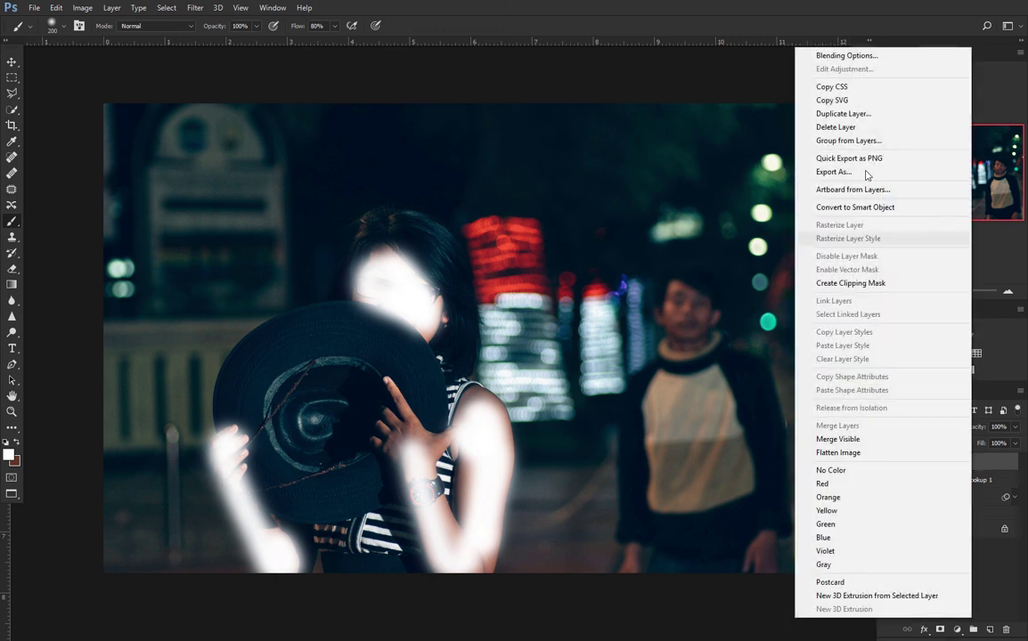
left_click(871, 57)
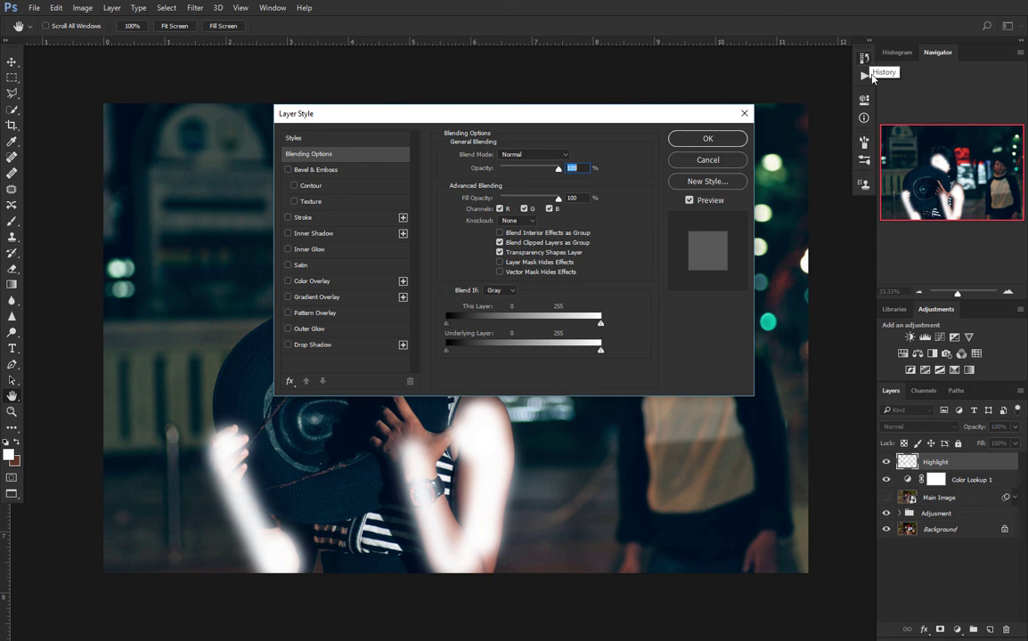
left_click_drag(454, 118, 711, 78)
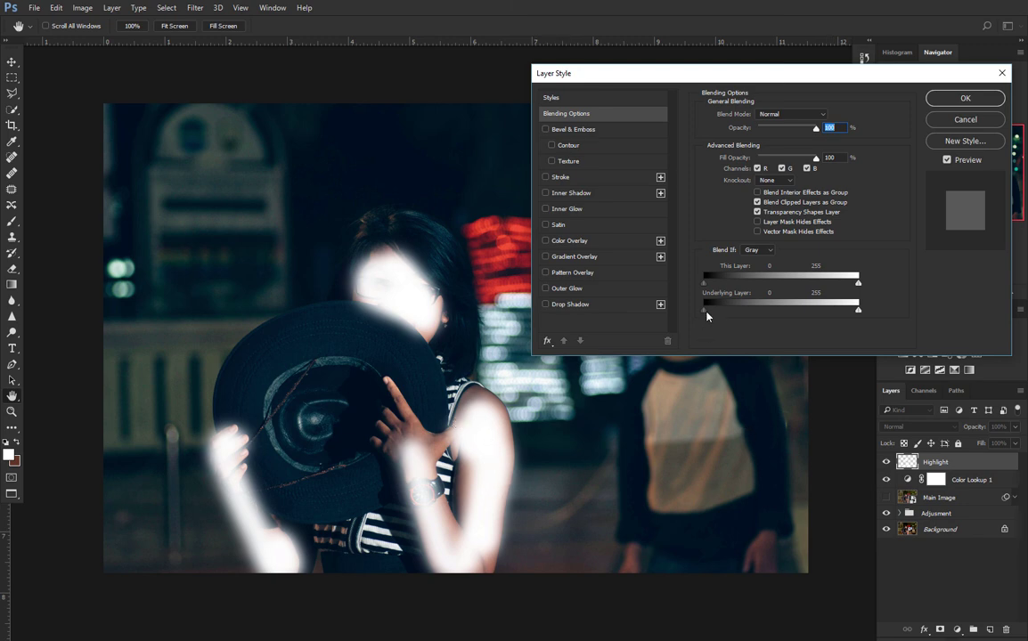
key("alt")
left_click_drag(710, 314, 824, 314)
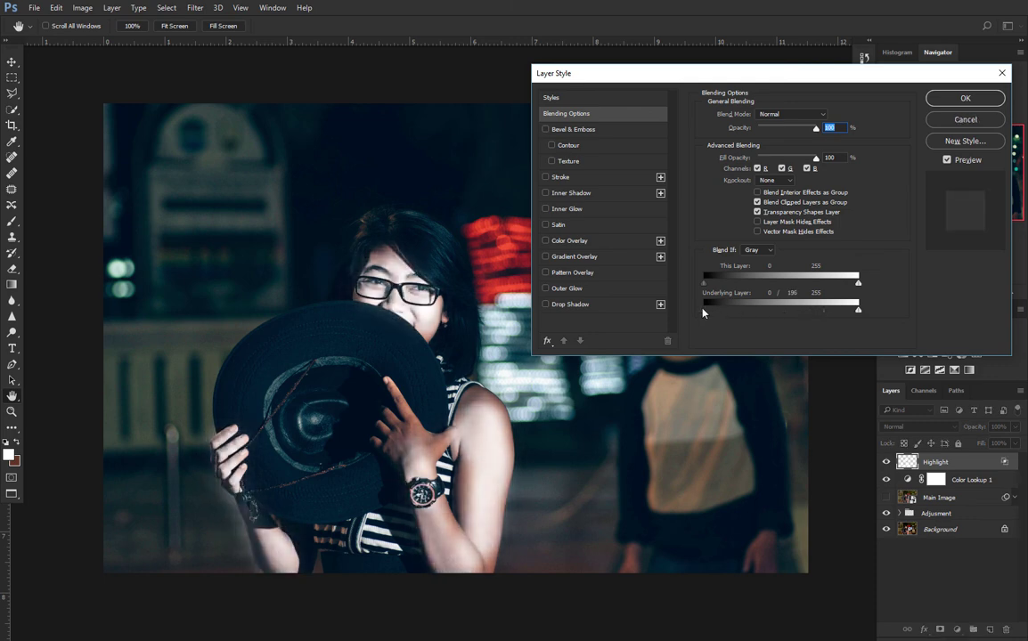
left_click_drag(742, 311, 785, 312)
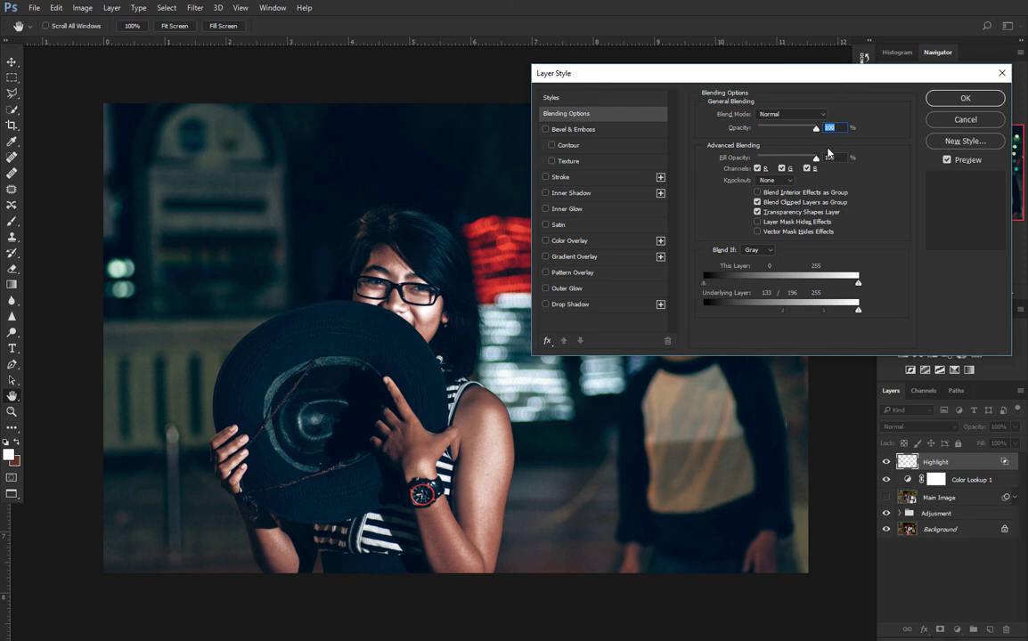
left_click_drag(823, 311, 838, 312)
left_click_drag(815, 129, 772, 130)
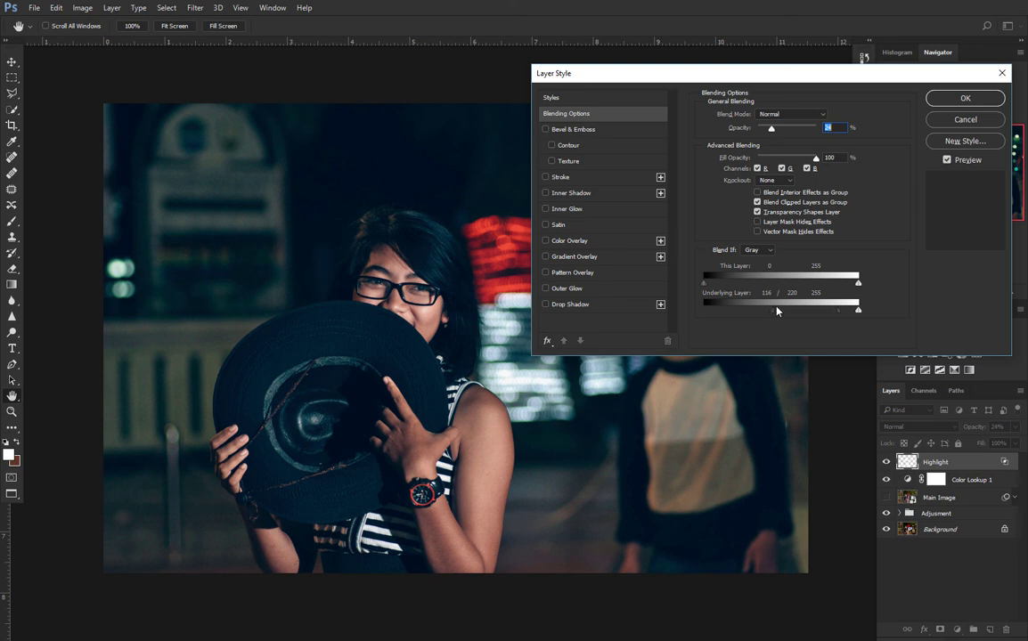
left_click(960, 99)
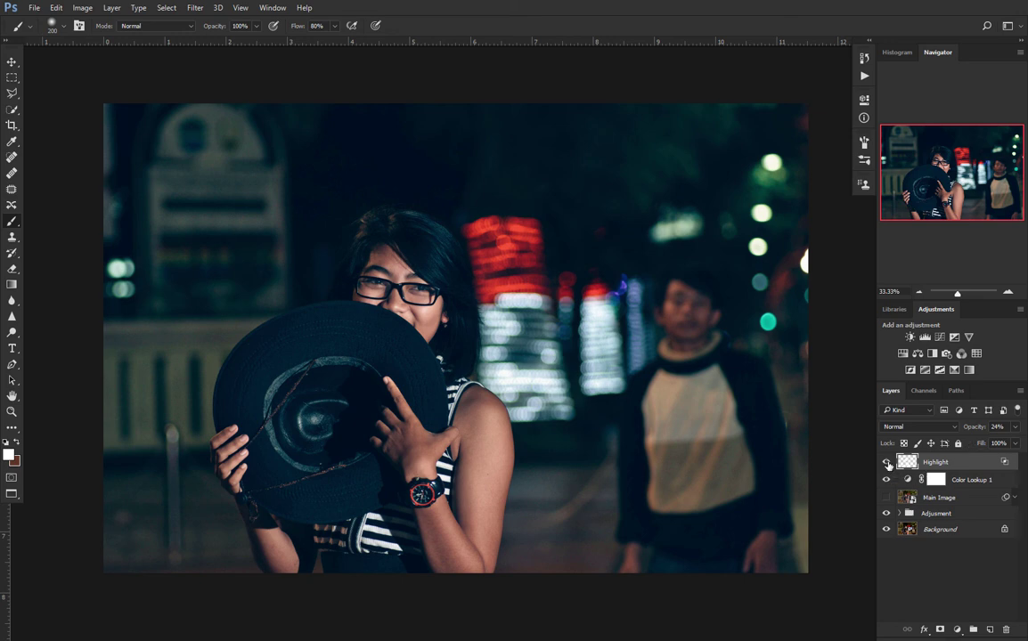
Compare the photo with and without the Highlight layer.
left_click(887, 462)
left_click(887, 462)
left_click(886, 462)
left_click(887, 463)
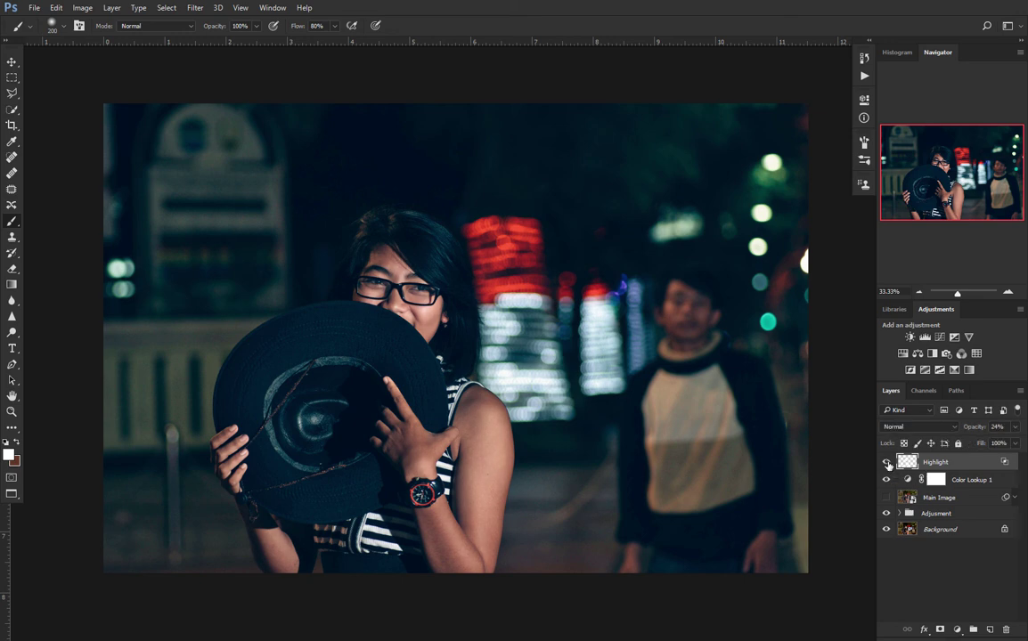
Group every layer above the Background as Retouch and compare the photo with and without the group.
left_click(920, 293)
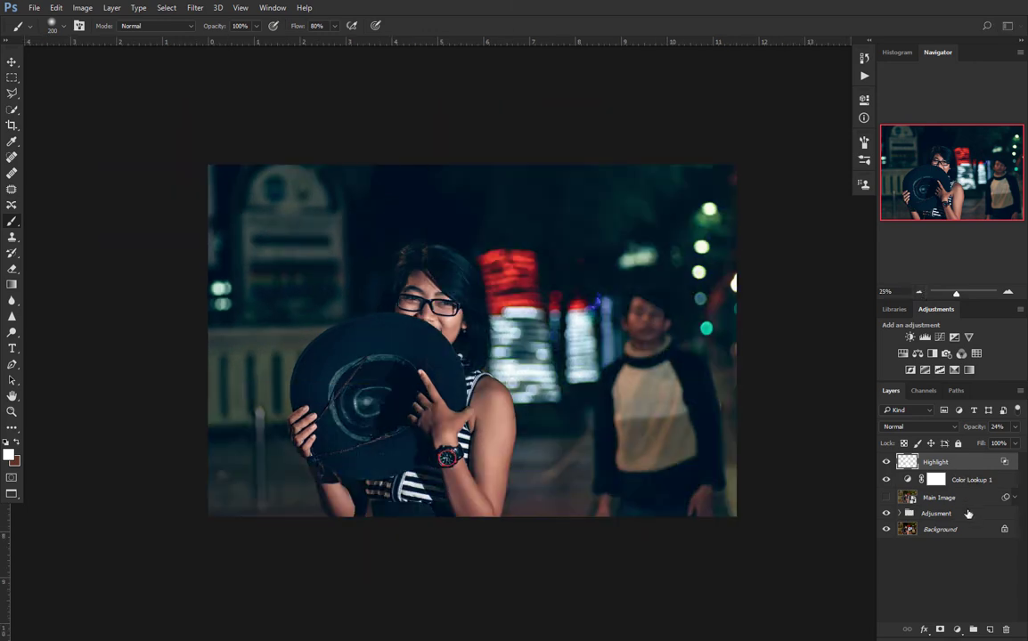
left_click(968, 514, "shift")
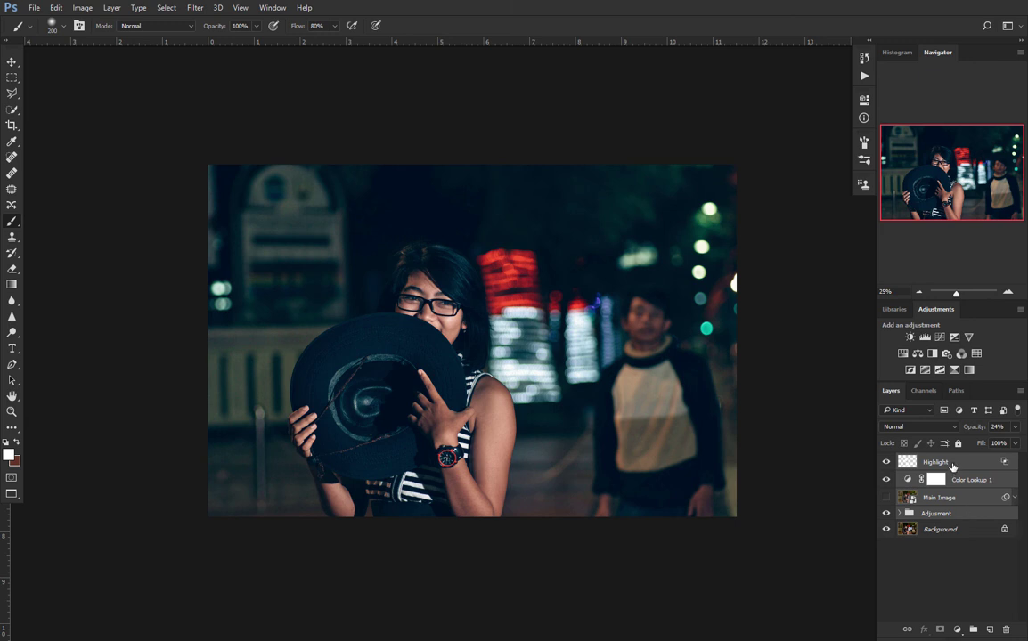
left_click_drag(969, 514, 973, 630)
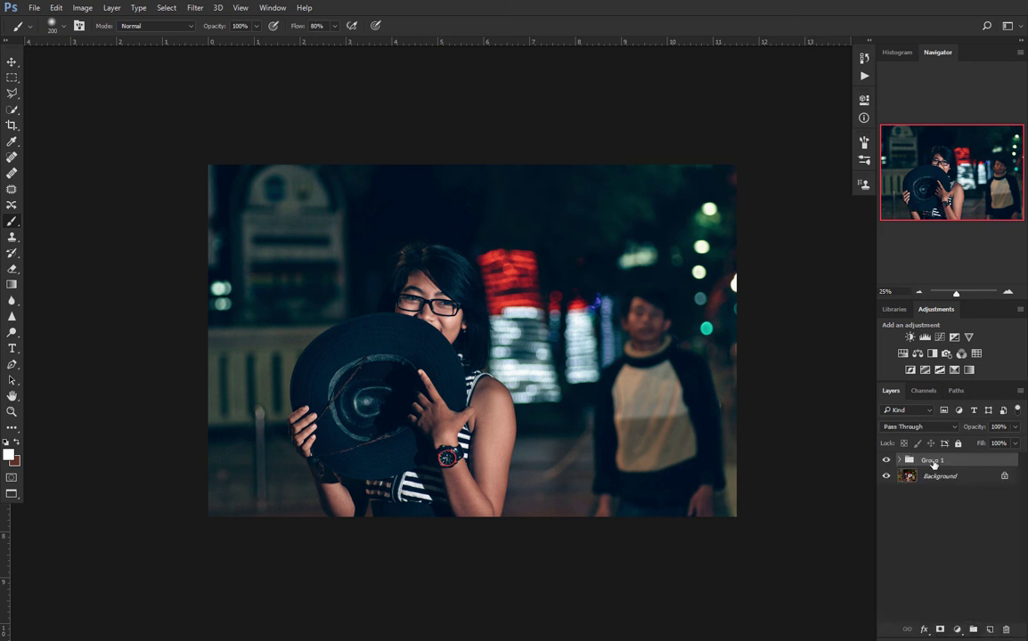
double_click(933, 460)
type("Retouch")
key("Return")
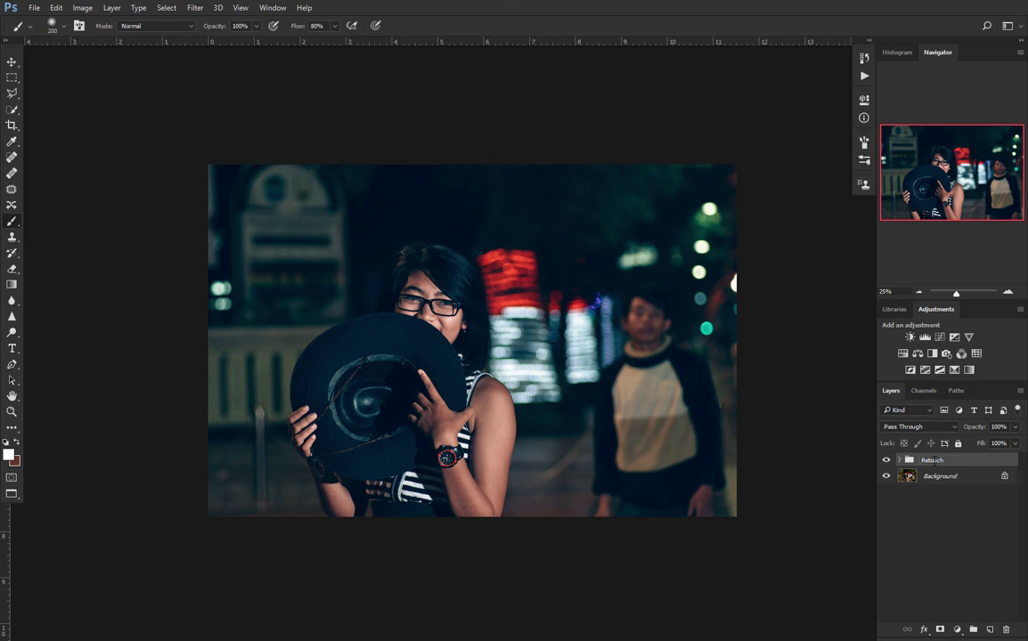
left_click(887, 461)
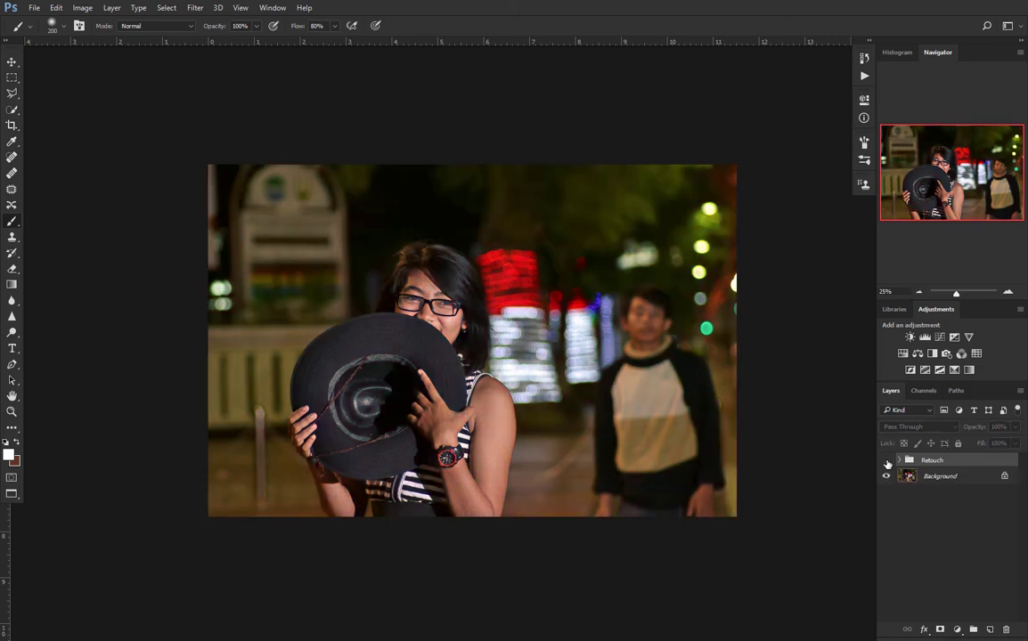
left_click(887, 461)
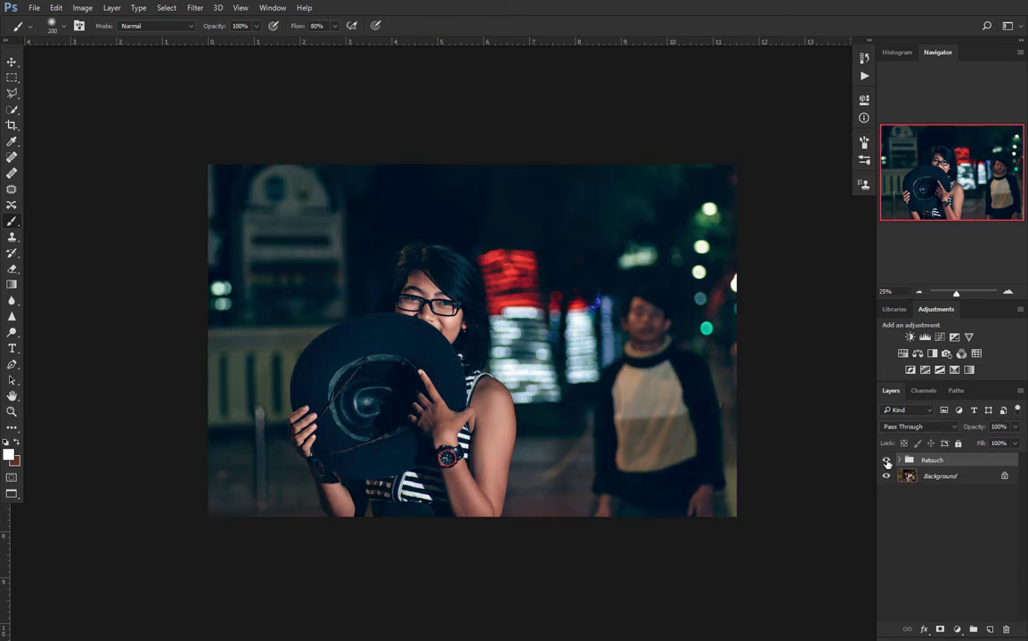